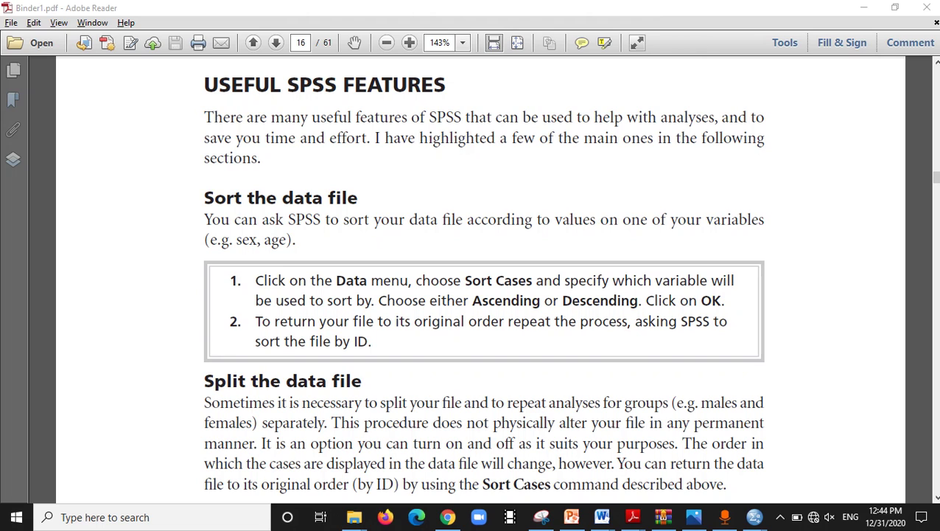
Step: Switch to the Csernely_data.sav Data Editor and open the Sort Cases dialog
key(alt+Tab)
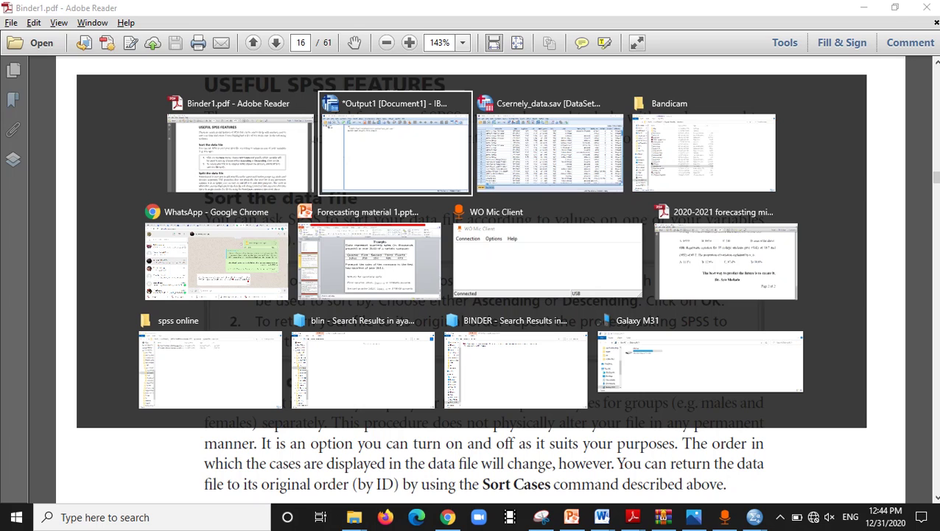
key(alt+Tab)
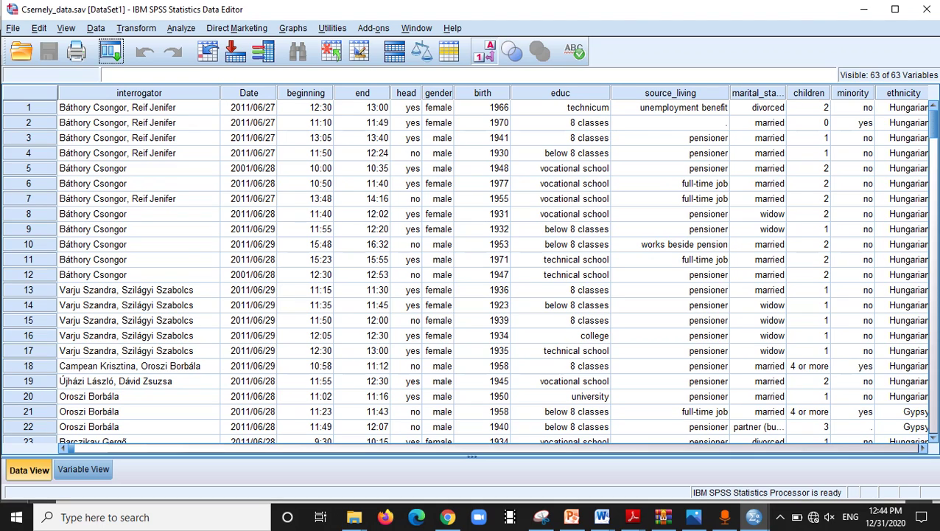
key(alt+d)
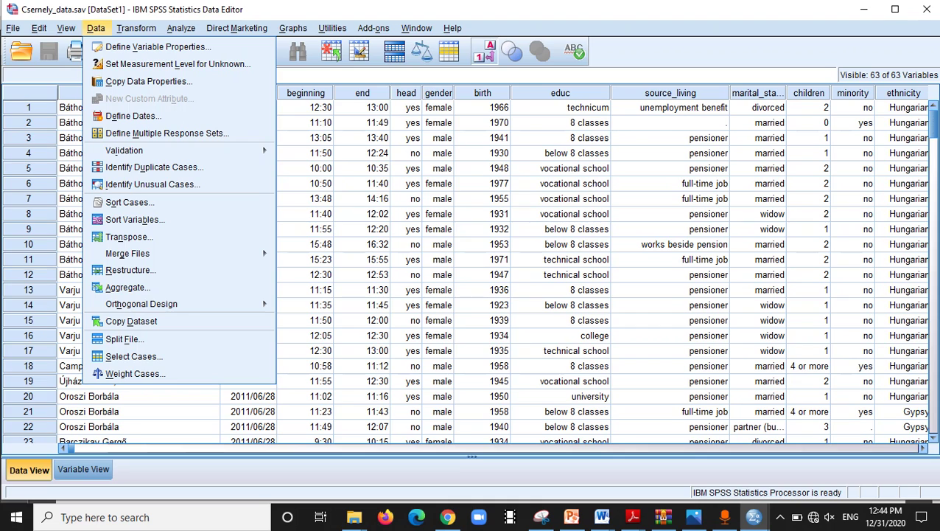
key(Down)
key(Down)
key(Down)
key(Down)
key(Down)
key(Down)
key(Down)
key(Down)
key(Down)
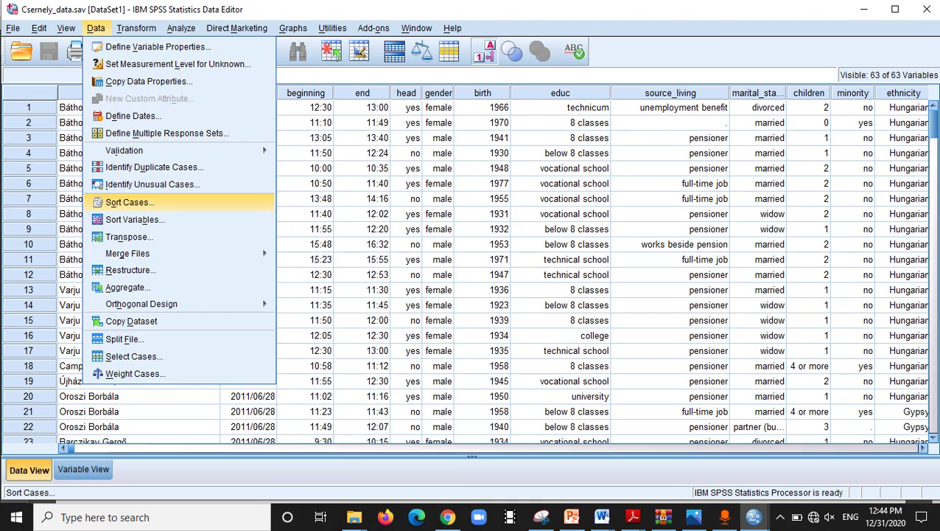
key(Return)
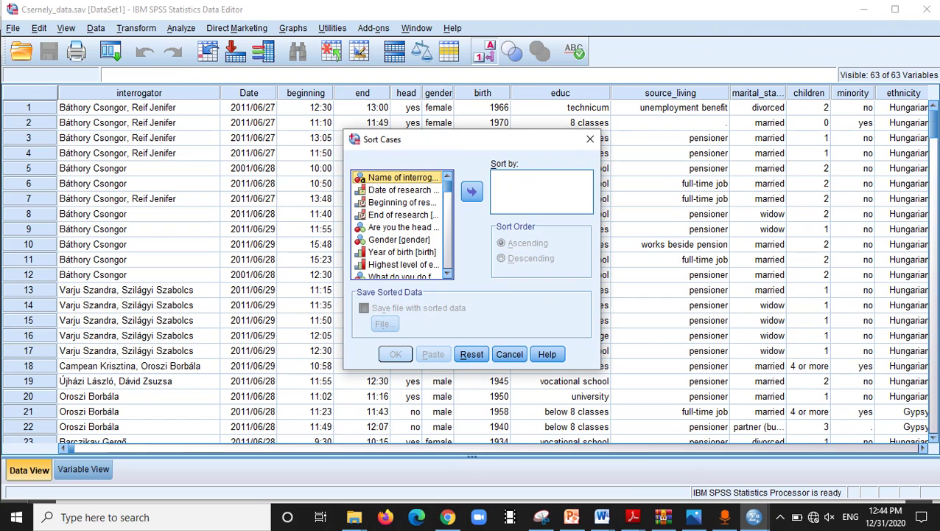
Step: Widen the Sort Cases dialog and sort by Year of birth [birth], ascending
drag(343, 223, 120, 267)
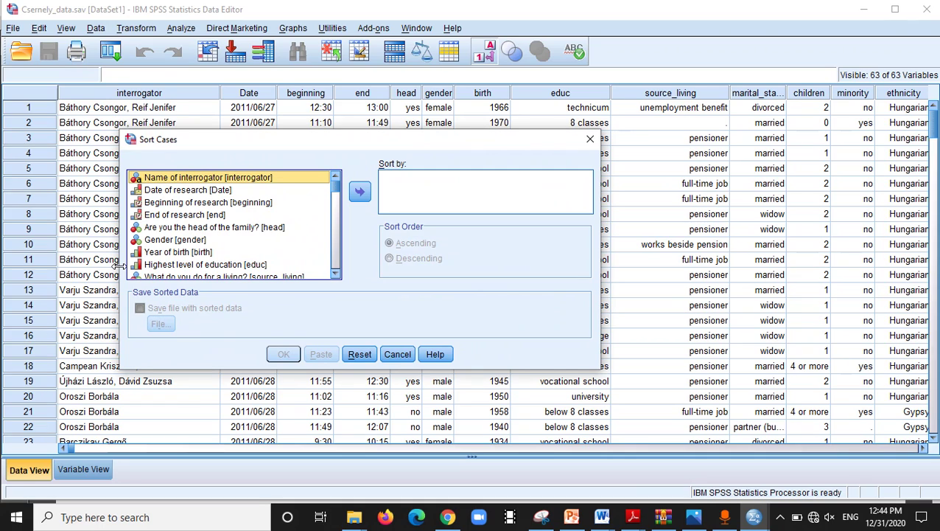
drag(120, 266, 86, 260)
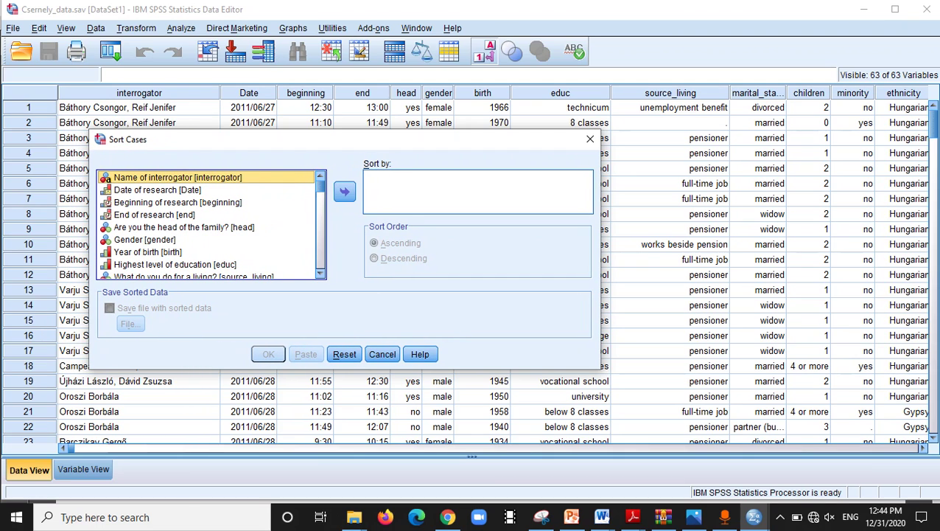
click(147, 251)
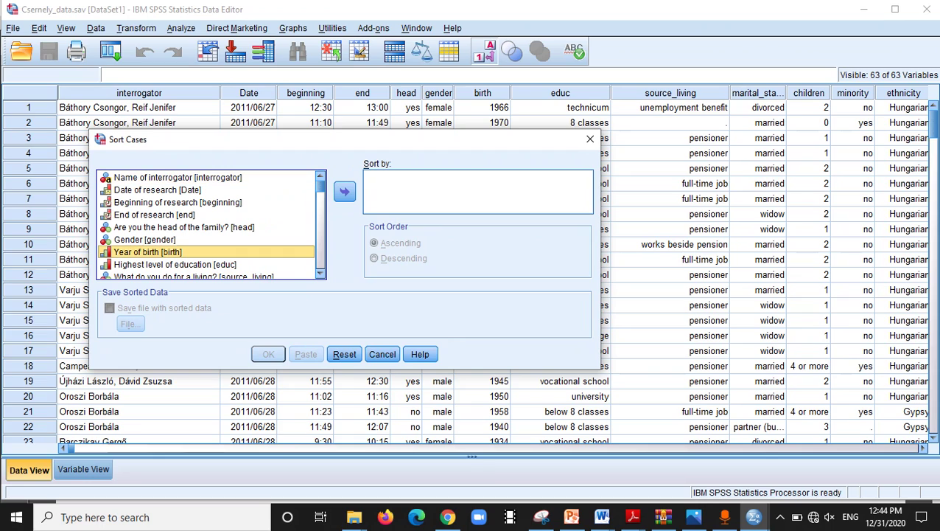
click(344, 191)
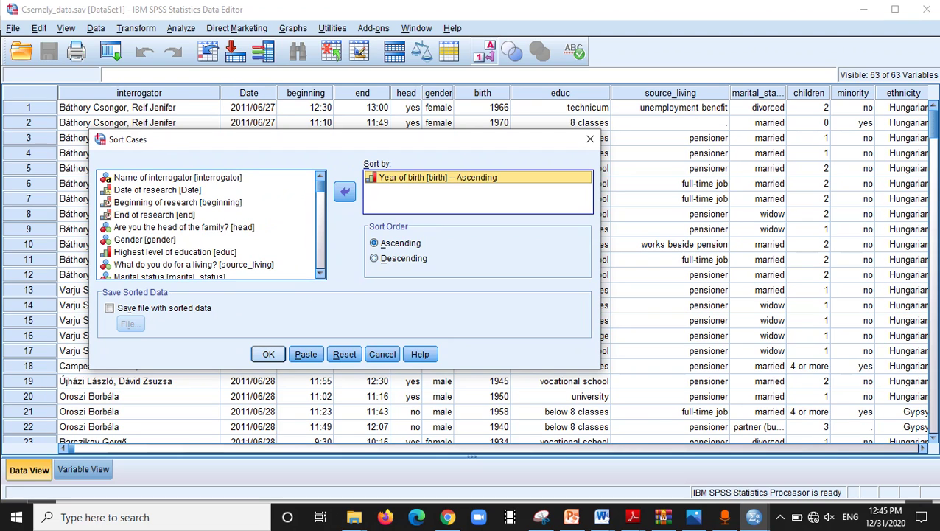
click(268, 353)
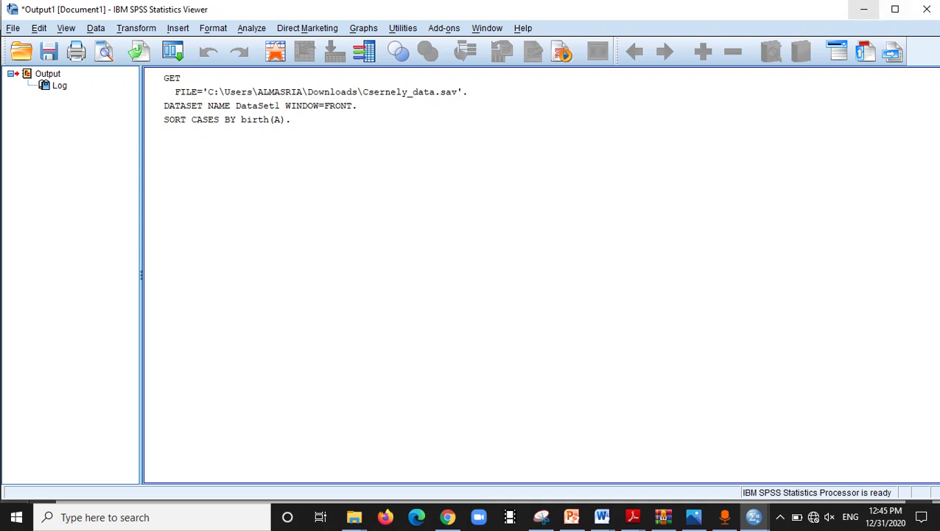
Step: Back in the Data Editor, confirm the birth column ascends from 1918, 1922, 1923
click(864, 9)
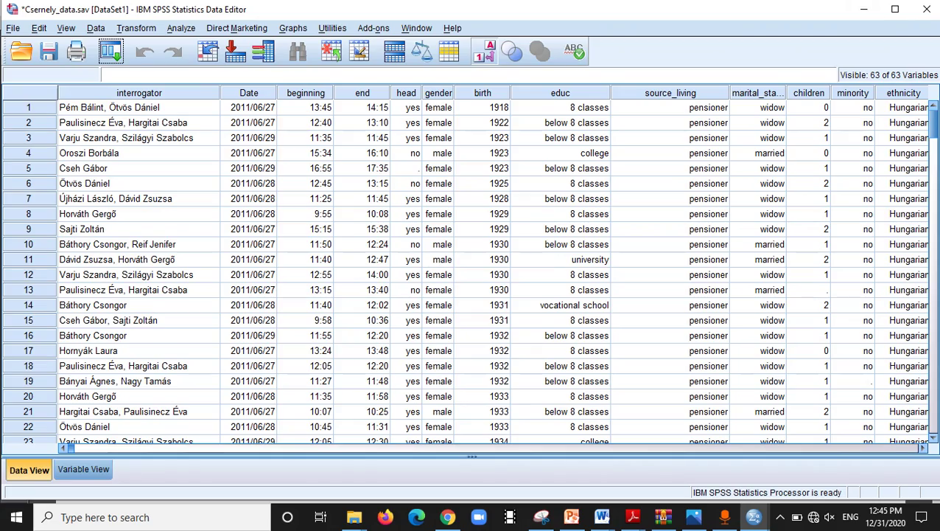
scroll(496, 267, right, 15)
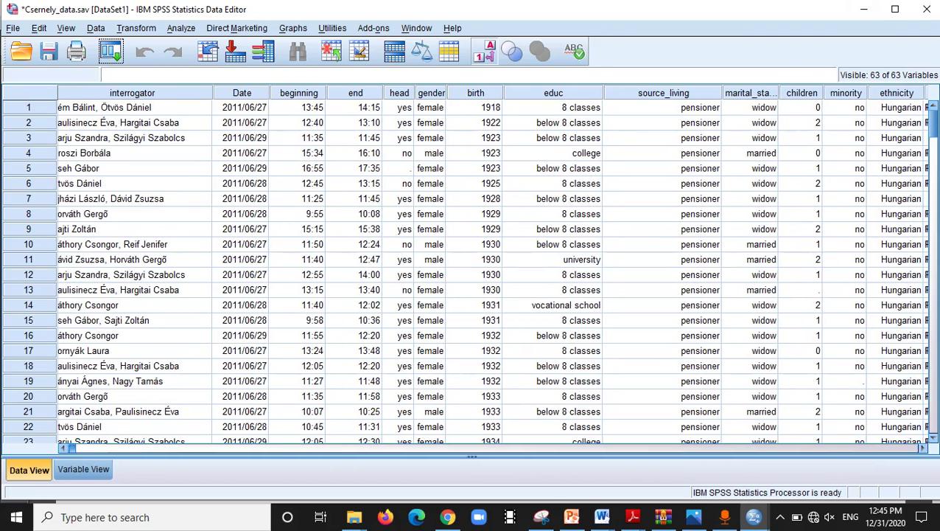
scroll(472, 280, right, 10)
scroll(472, 272, right, 8)
scroll(471, 273, left, 20)
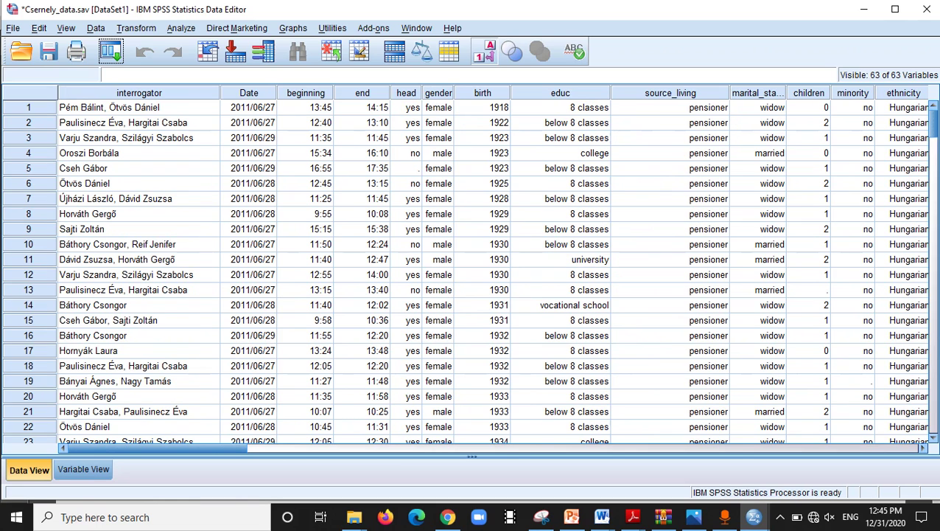
double_click(482, 93)
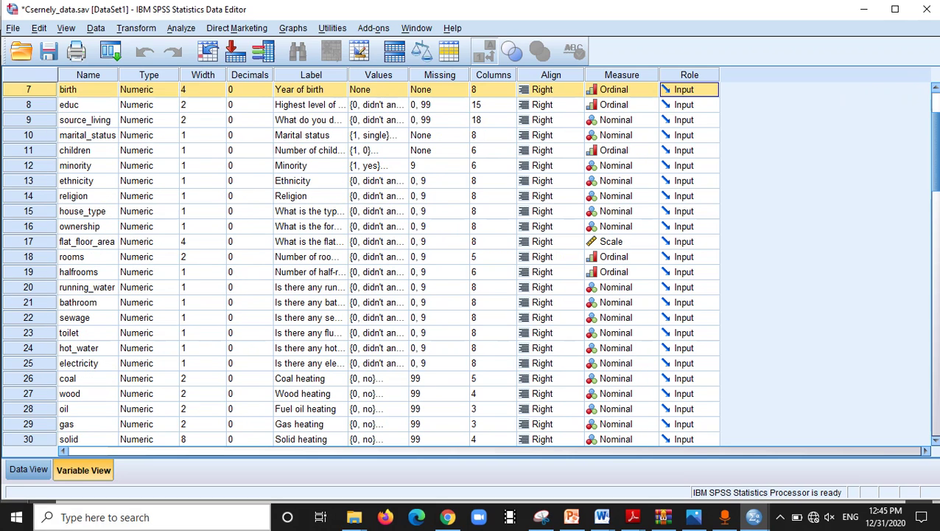
click(28, 469)
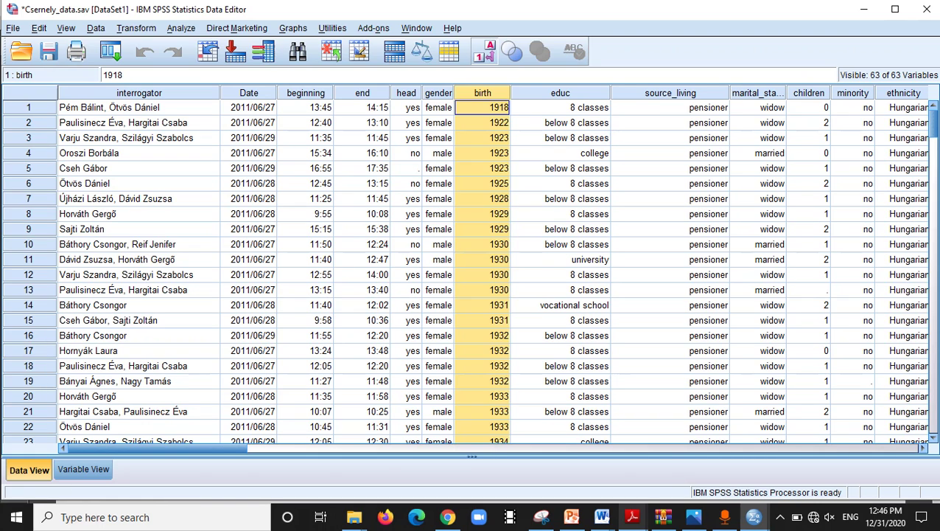
mouse_move(632, 517)
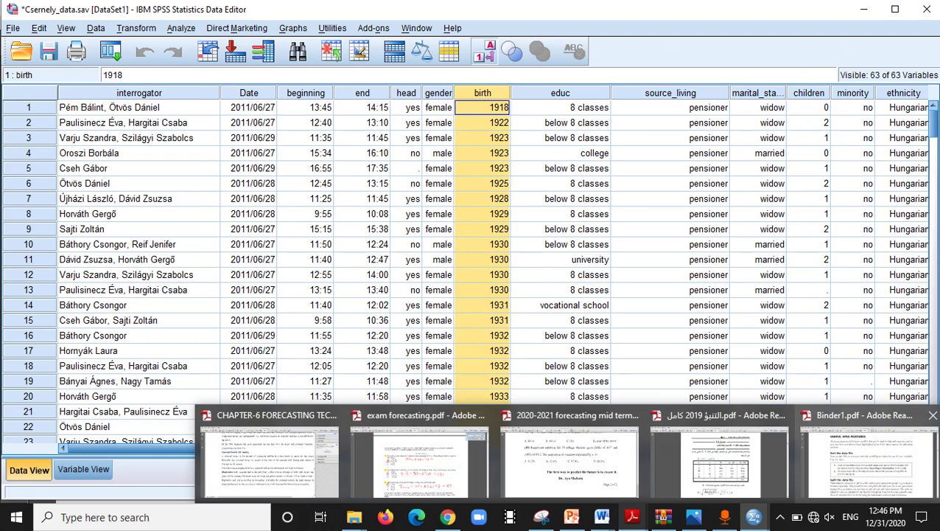
click(866, 461)
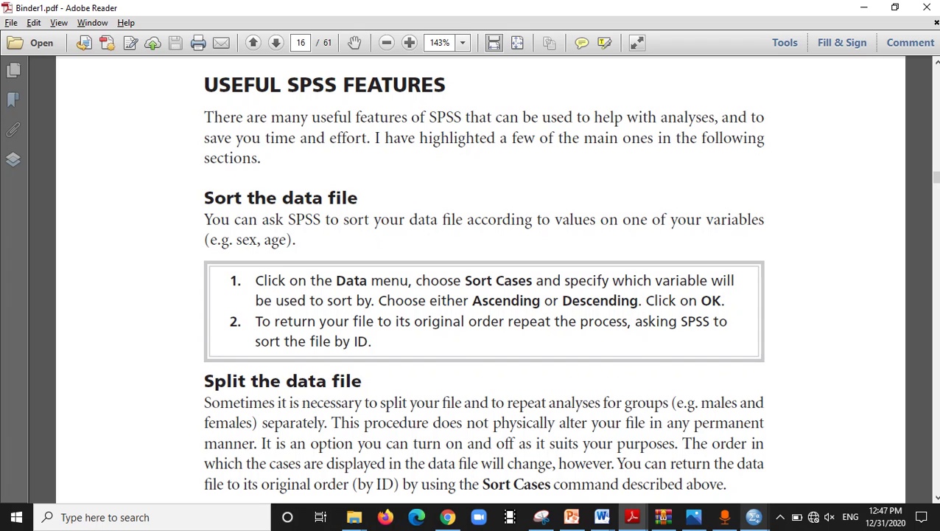
mouse_move(754, 517)
click(830, 457)
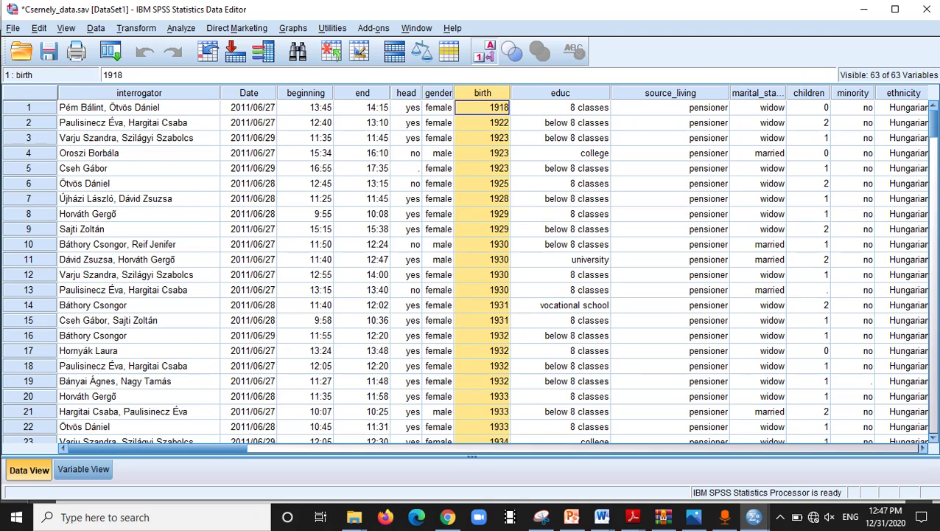
Step: Apply a Compare groups split on Year of birth [birth], then minimize the Output Viewer
key(alt+d)
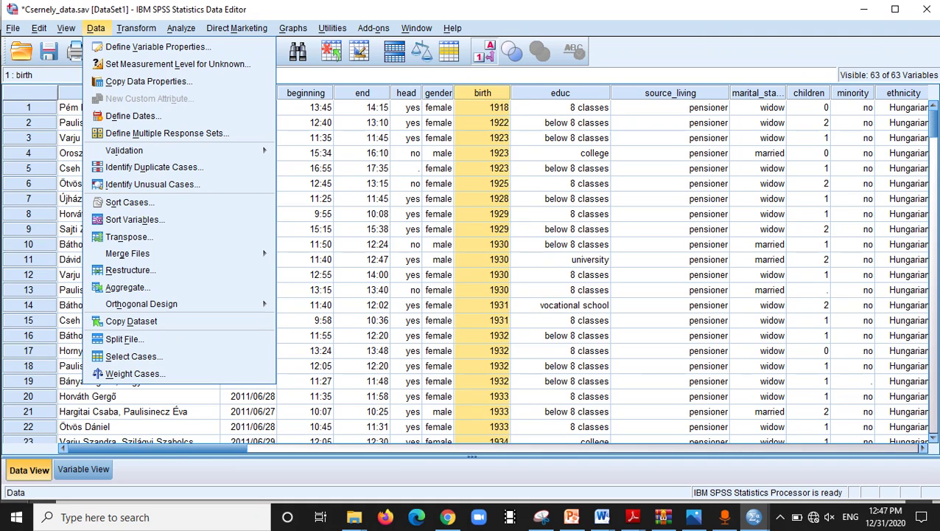
key(Right)
key(Left)
key(Up)
key(Up)
key(Up)
key(Up)
key(Up)
key(Down)
key(Down)
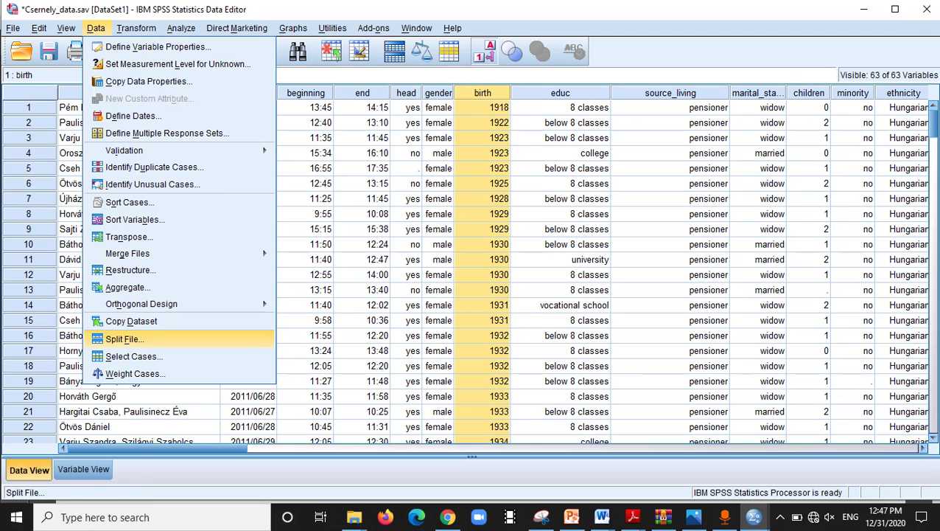
key(Return)
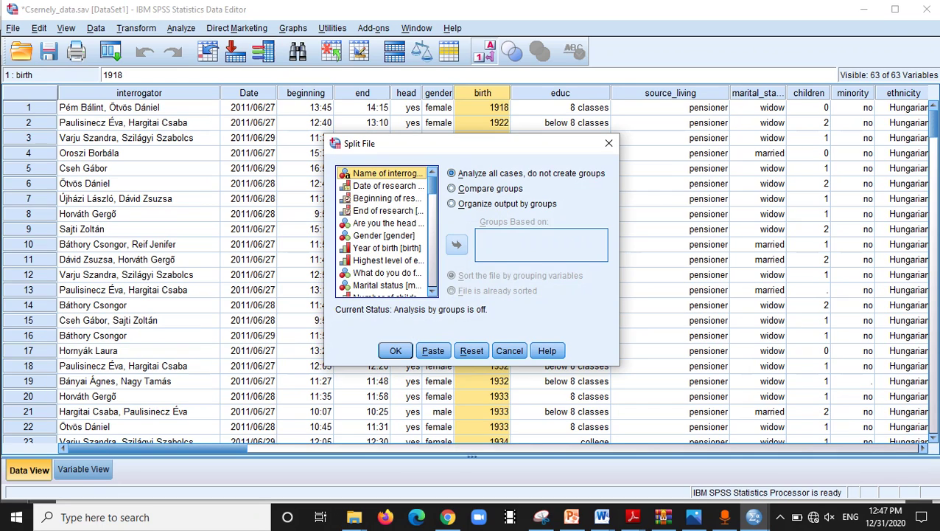
key(alt+c)
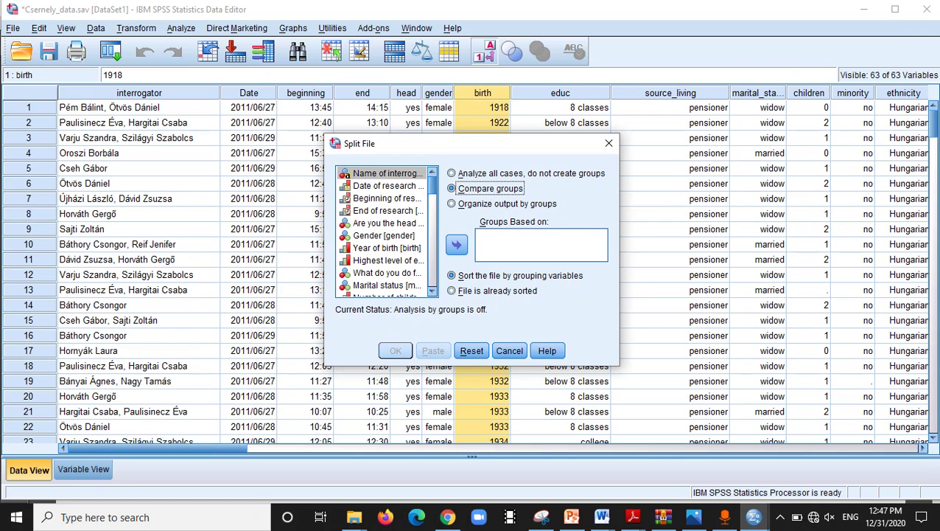
click(387, 248)
click(456, 245)
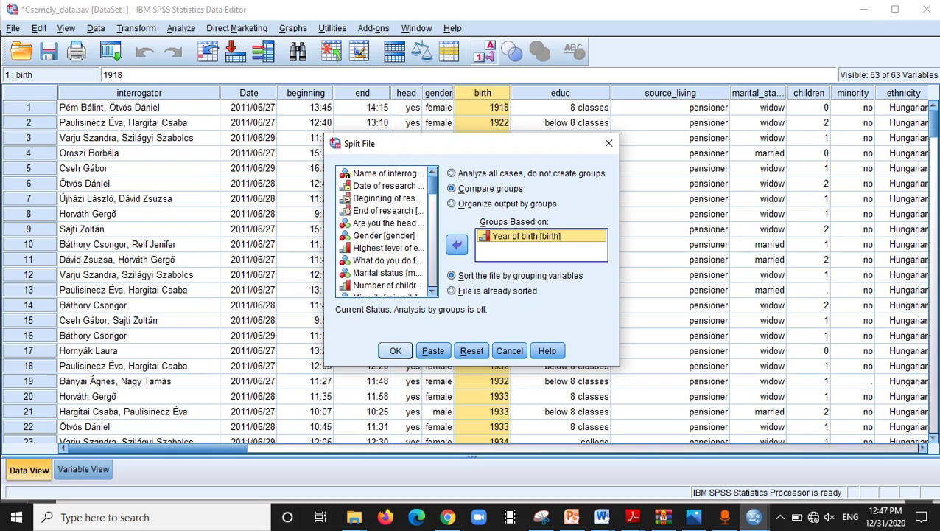
click(396, 351)
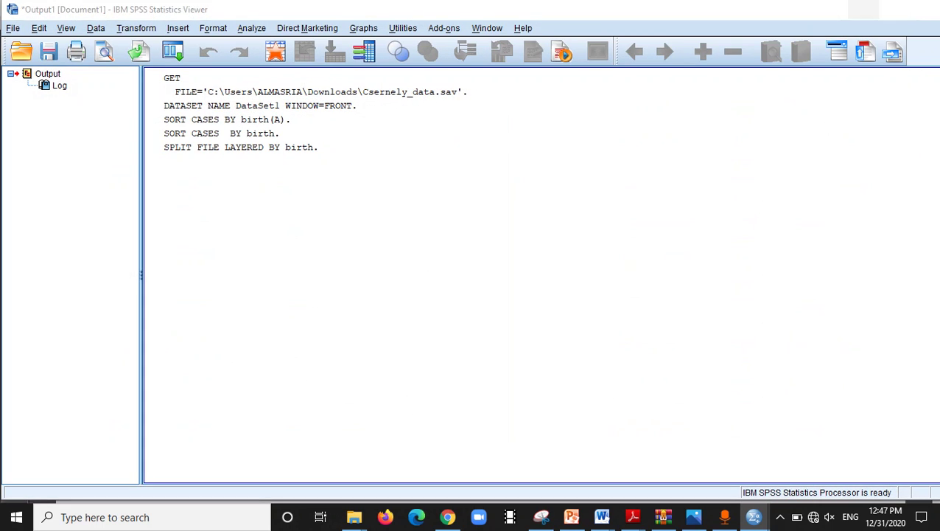
click(863, 9)
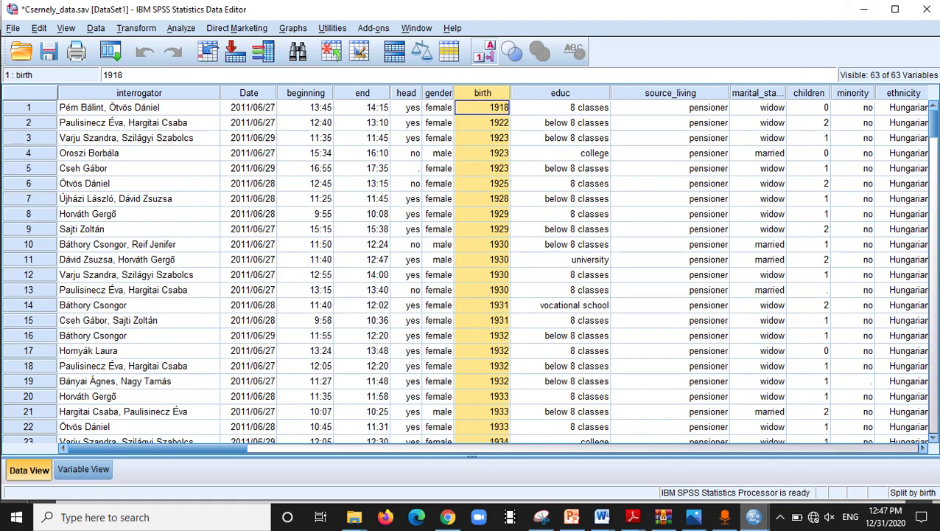
Step: Scroll Binder1.pdf page 16 down to the Split File and Select Cases instructions
mouse_move(753, 516)
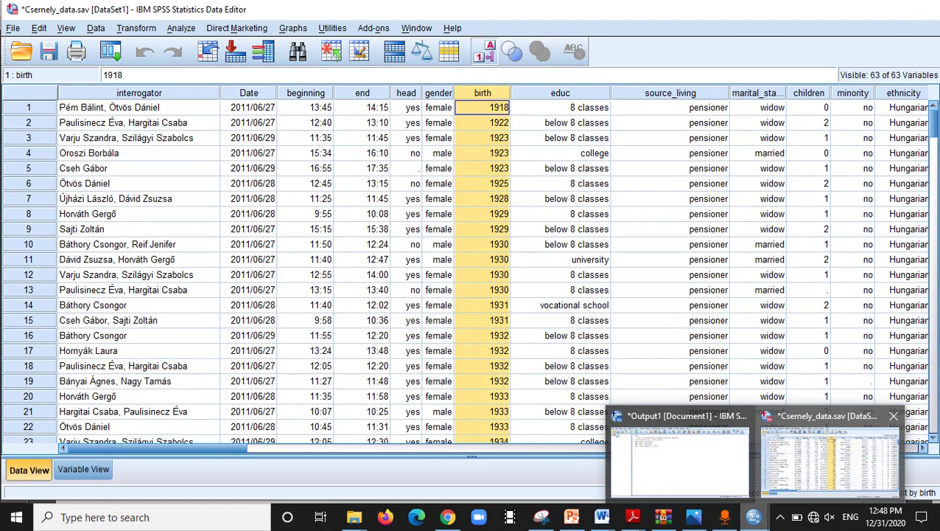
mouse_move(680, 457)
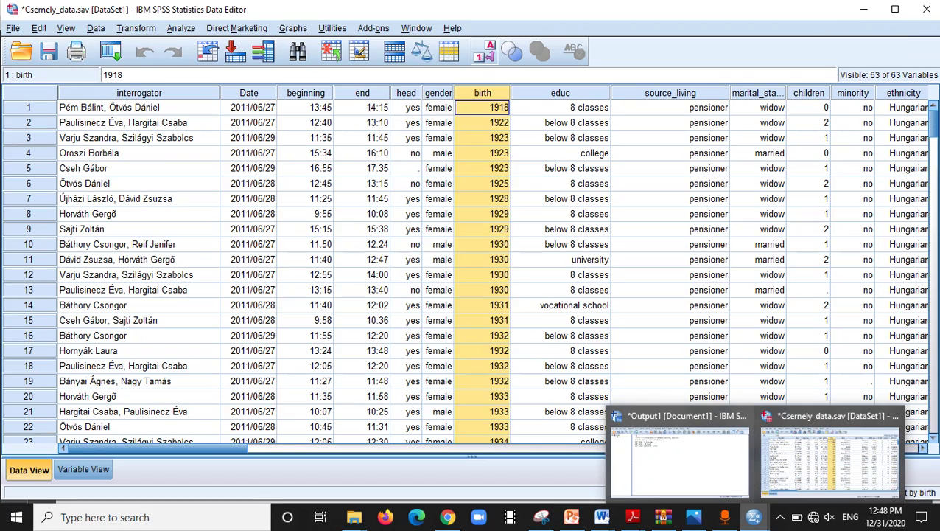
click(830, 456)
key(alt+Tab)
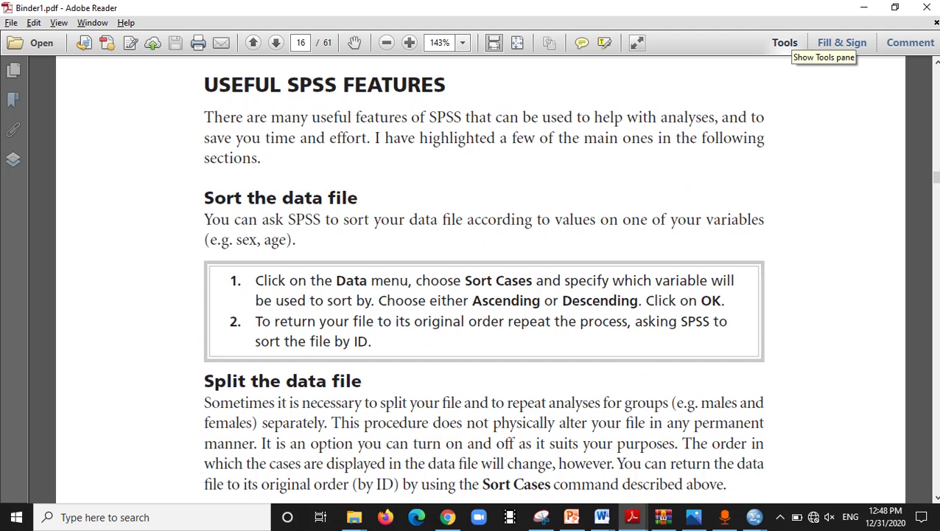
scroll(483, 280, down, 5)
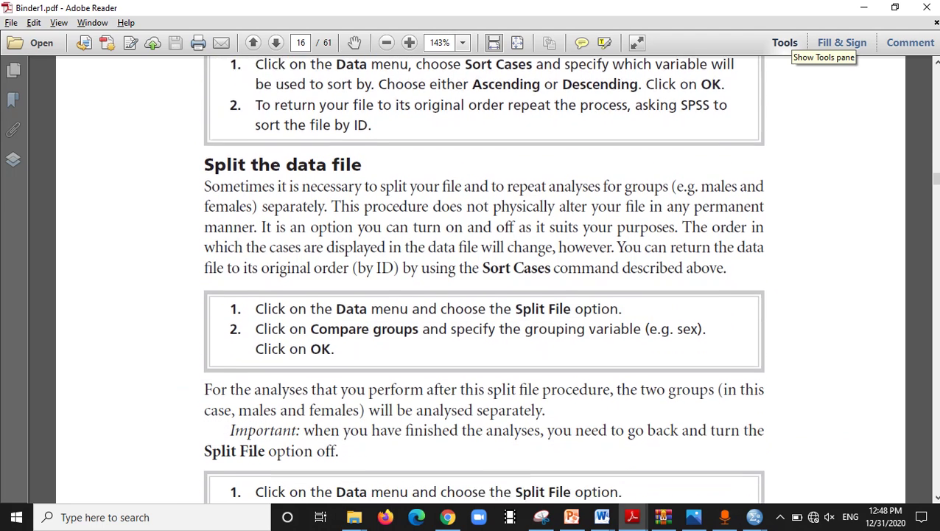
scroll(483, 280, down, 2)
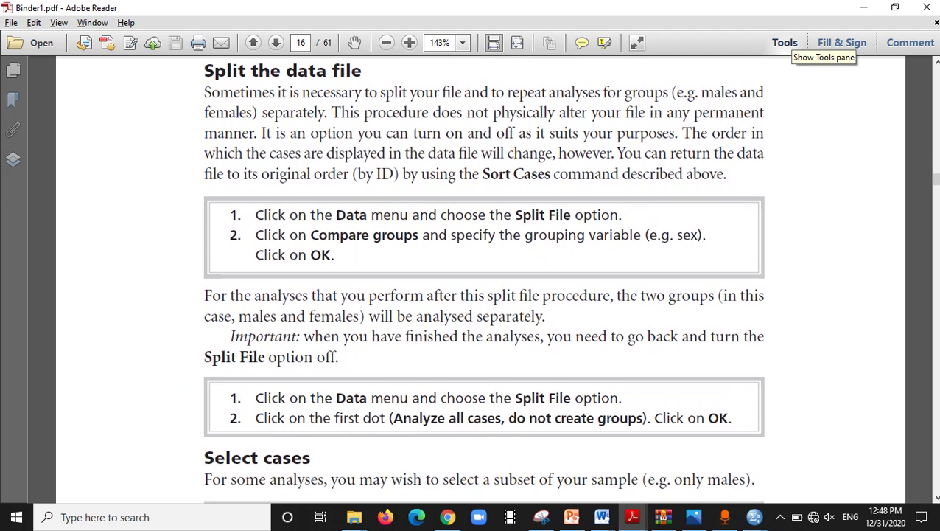
scroll(484, 280, down, 1)
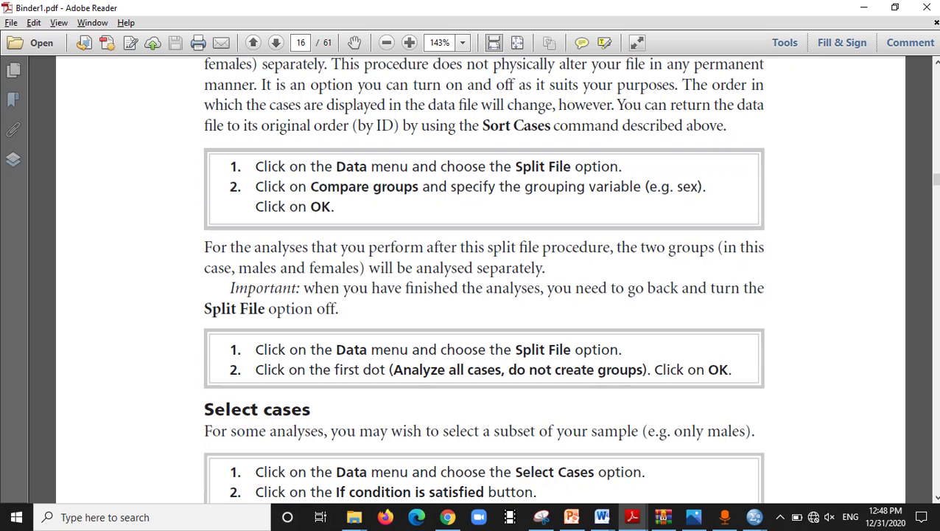
Step: In Select Cases, choose If condition is satisfied and open the If condition builder
mouse_move(754, 516)
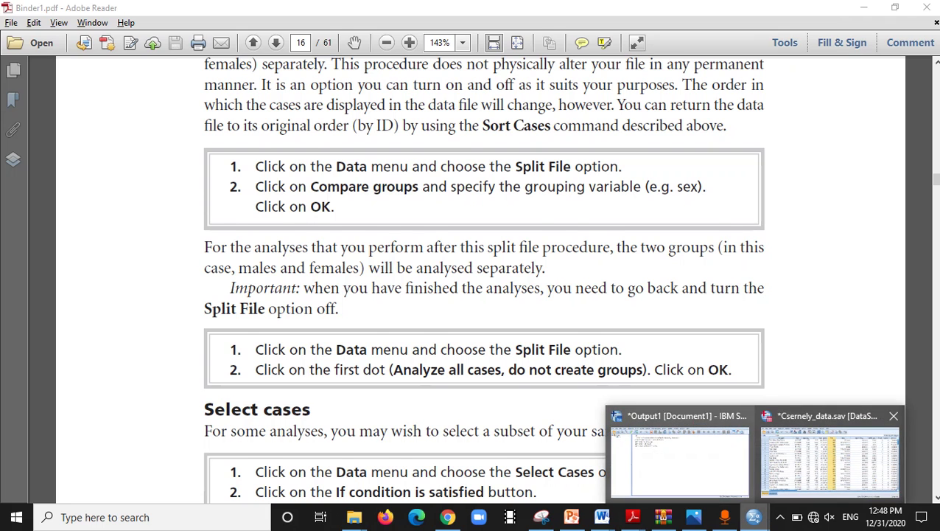
click(829, 457)
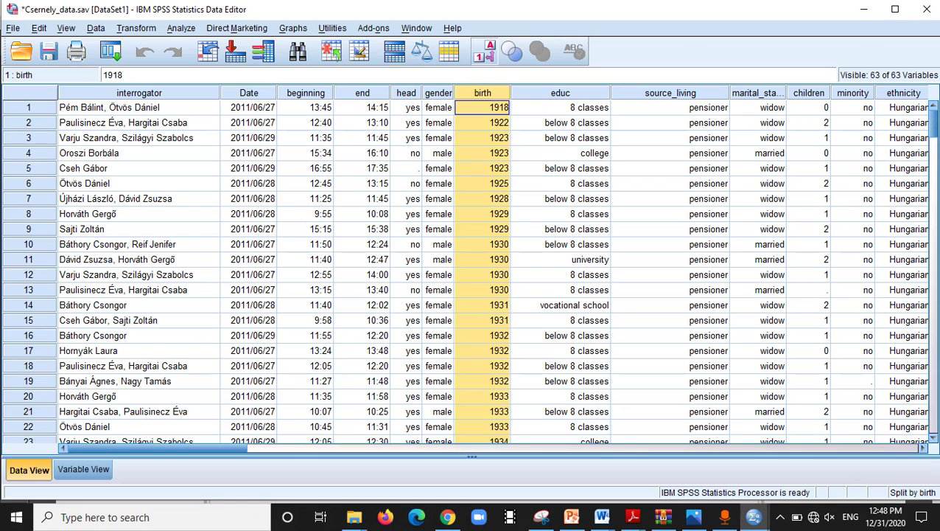
key(alt+d)
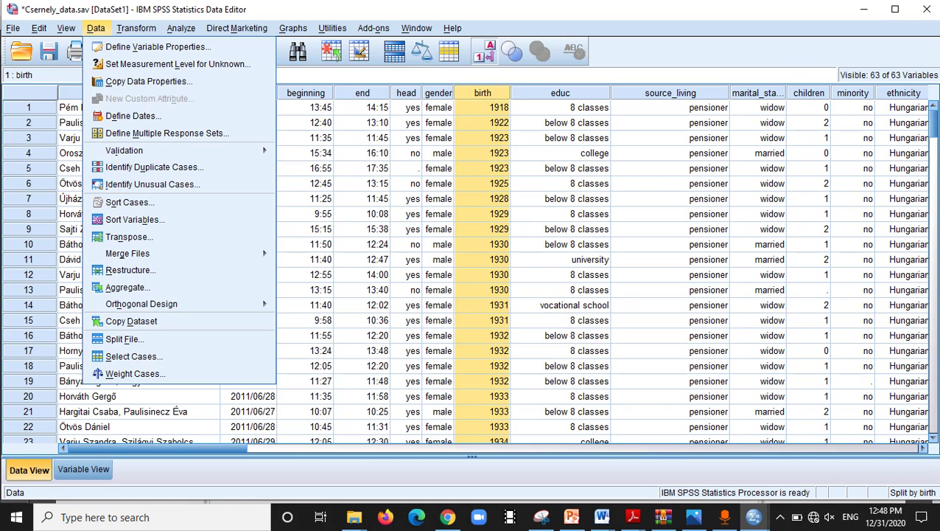
key(Down)
key(Down)
key(Down)
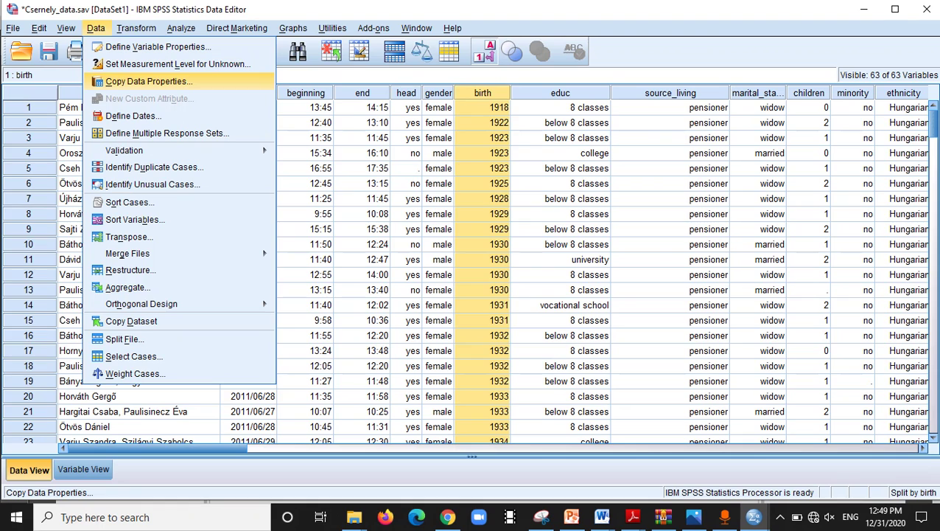
key(Down)
key(Down)
key(Down)
key(Down)
key(Down)
key(Down)
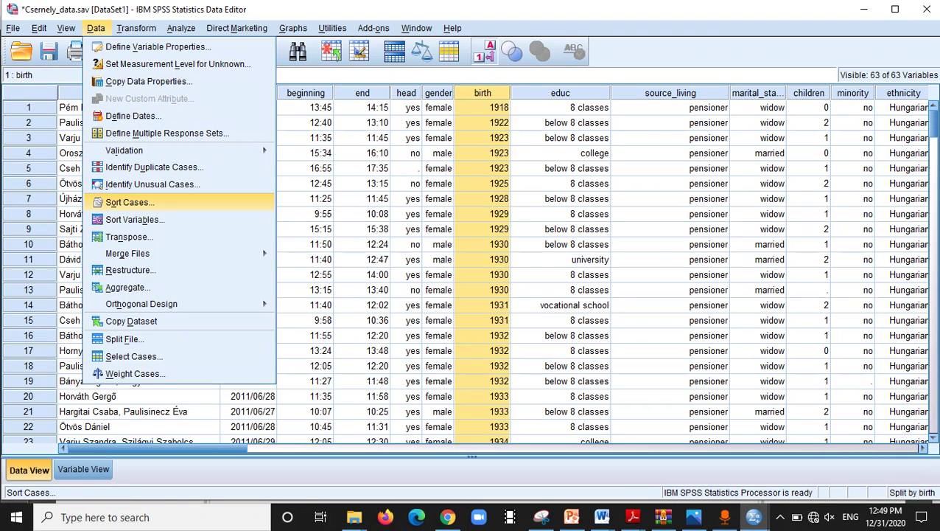
key(Down)
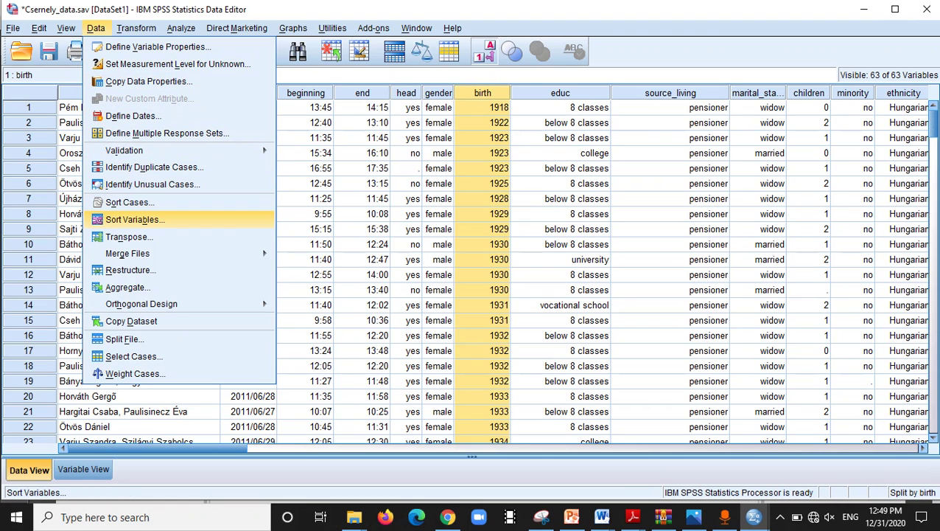
key(Down)
key(Down)
key(Down)
key(Down)
key(Down)
key(Down)
key(Down)
key(Down)
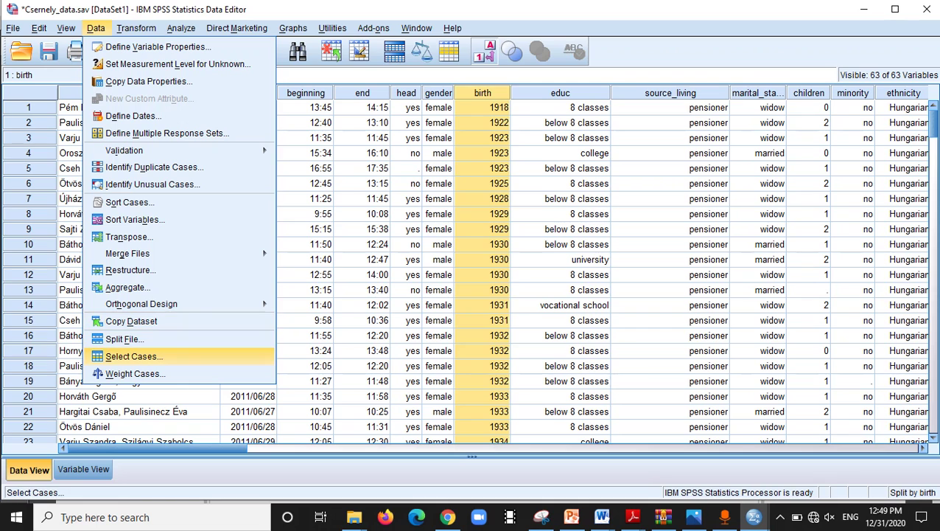
key(Return)
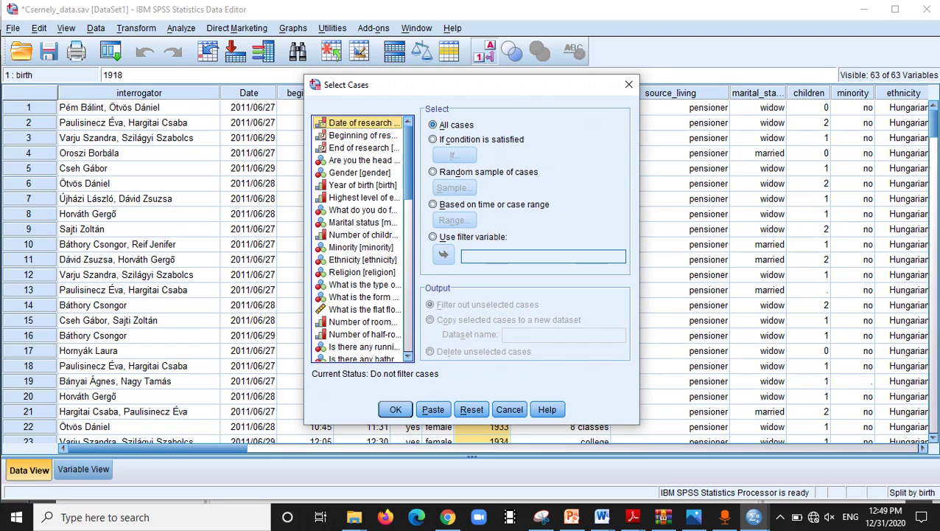
click(433, 139)
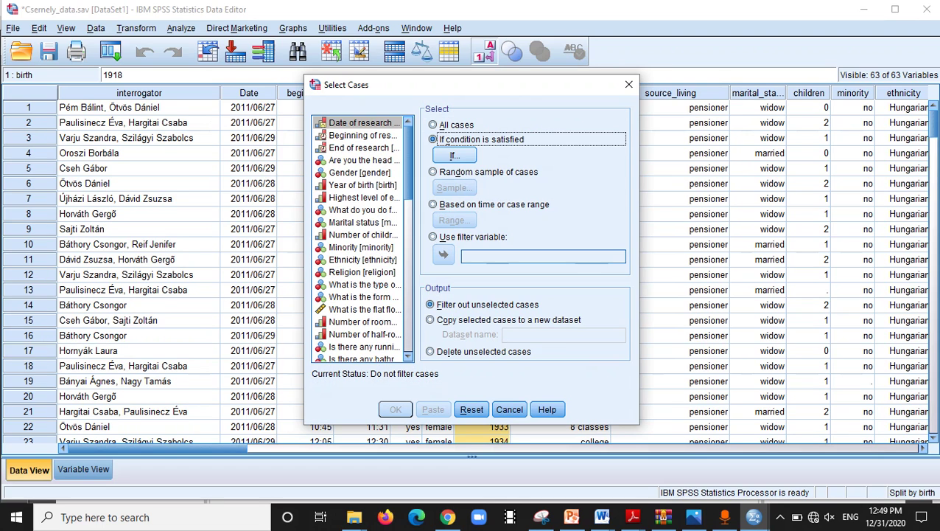
click(454, 155)
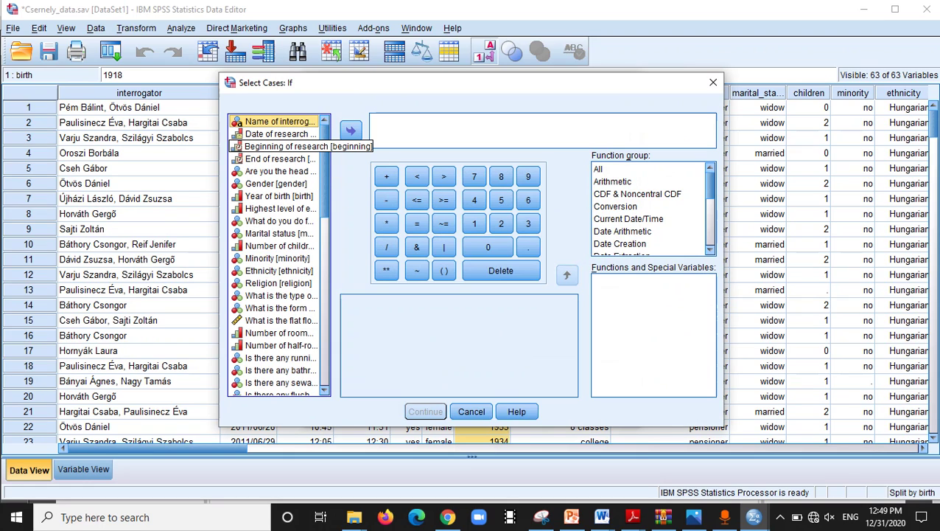
Step: Widen the Select Cases: If builder to show full variable names and scroll the list
click(277, 134)
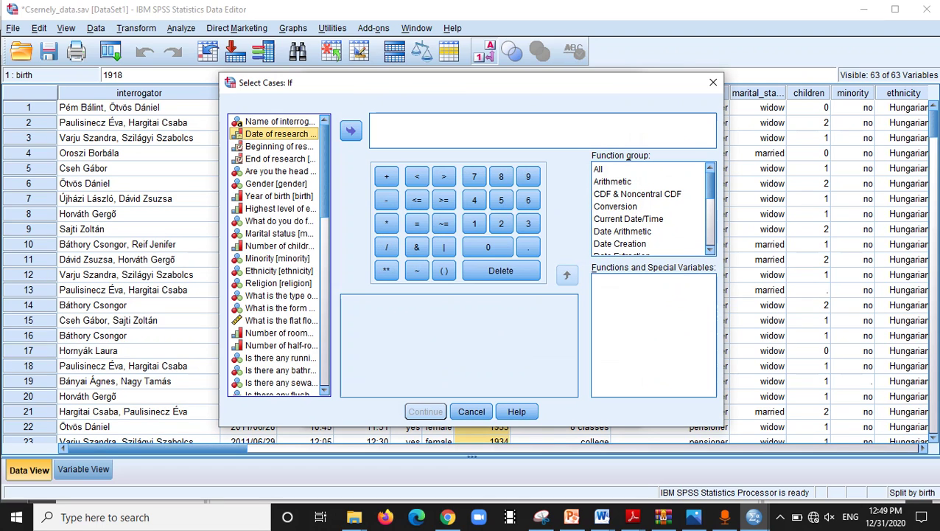
drag(219, 261, 104, 260)
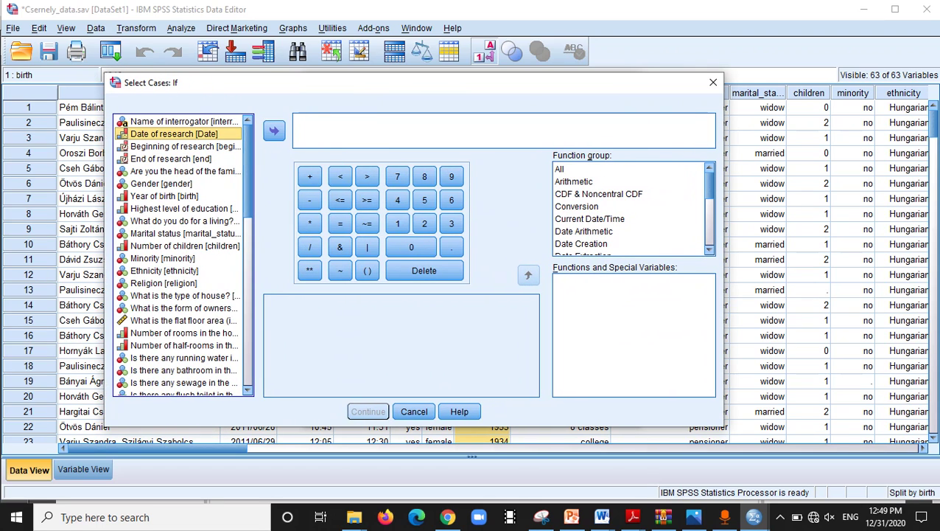
scroll(182, 254, down, 4)
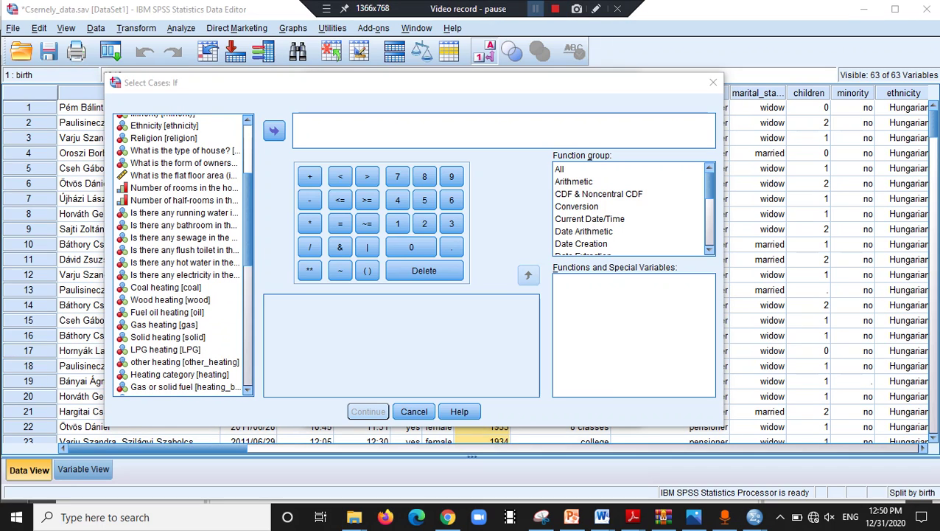
click(575, 207)
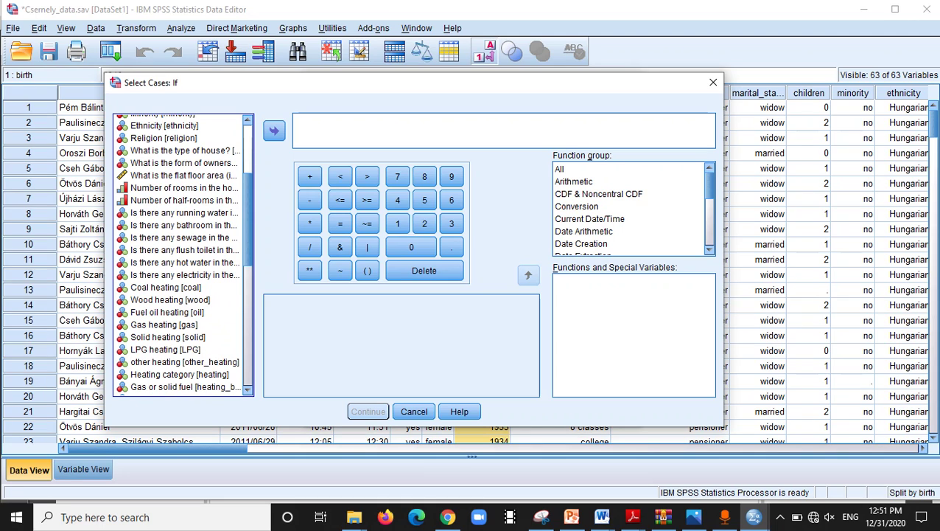
Step: Start the condition as rooms= flat_floor_area
click(343, 129)
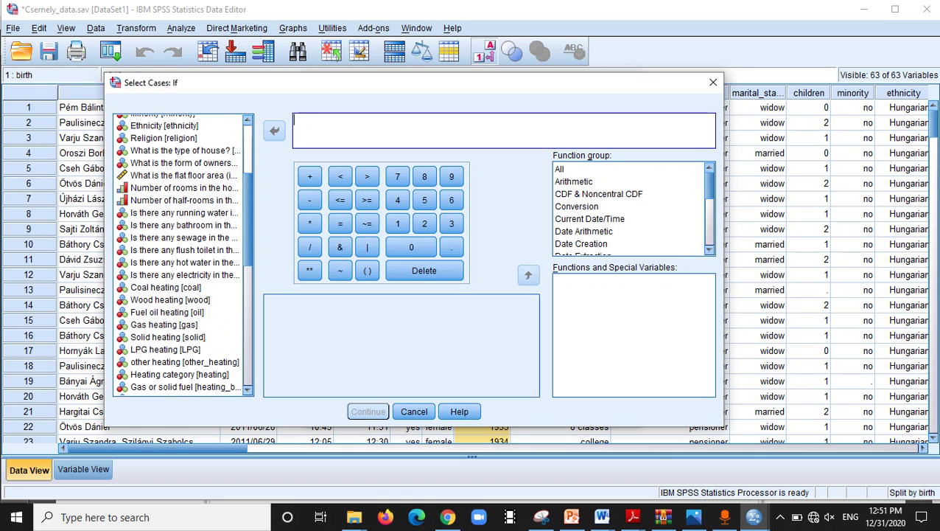
click(184, 187)
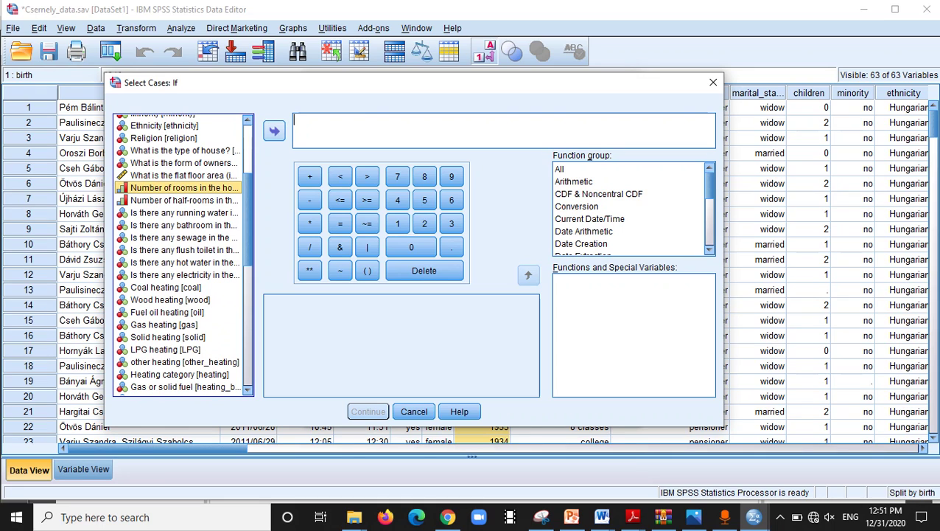
click(274, 132)
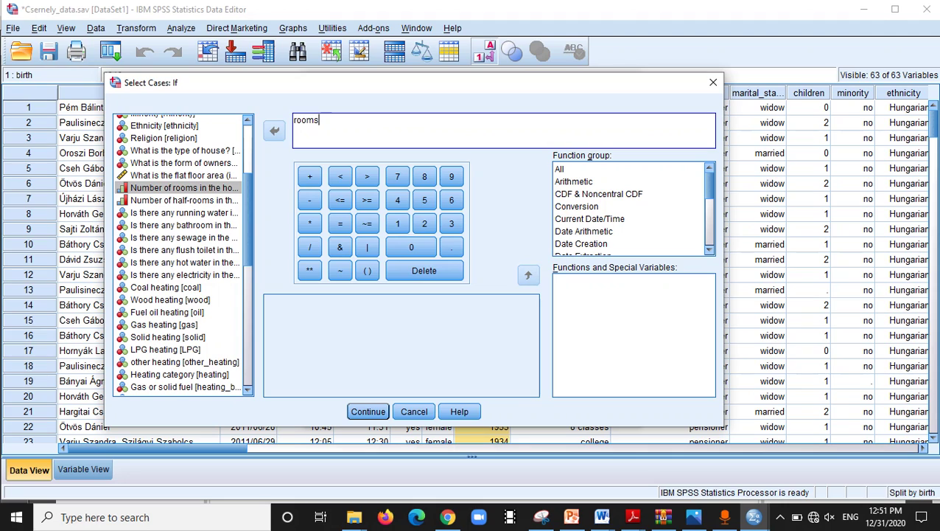
text(=)
key(shift+Tab)
click(185, 175)
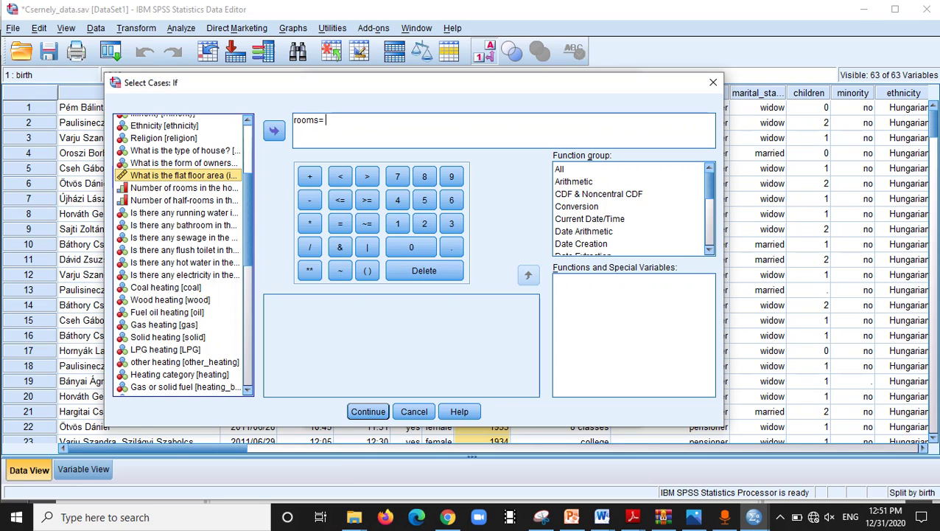
double_click(184, 174)
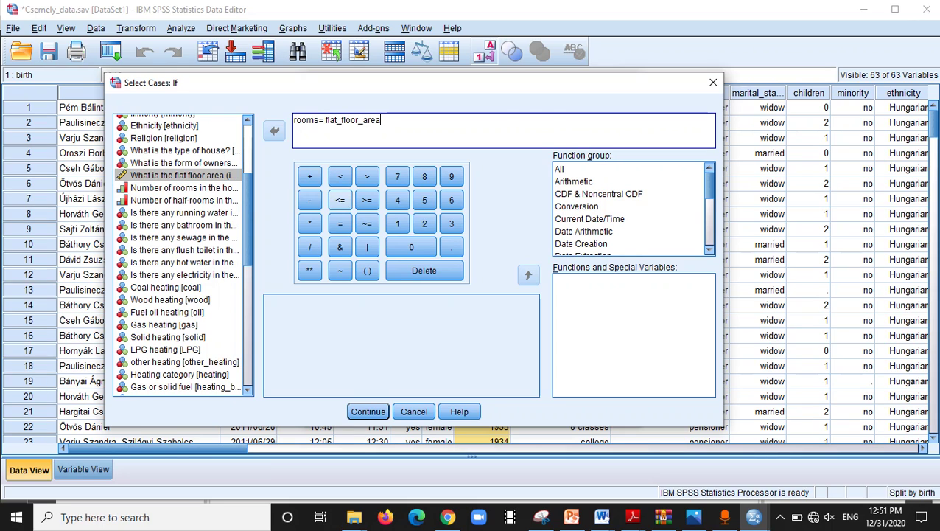
Step: Append - hot_water to finish the condition and return to Select Cases
click(310, 200)
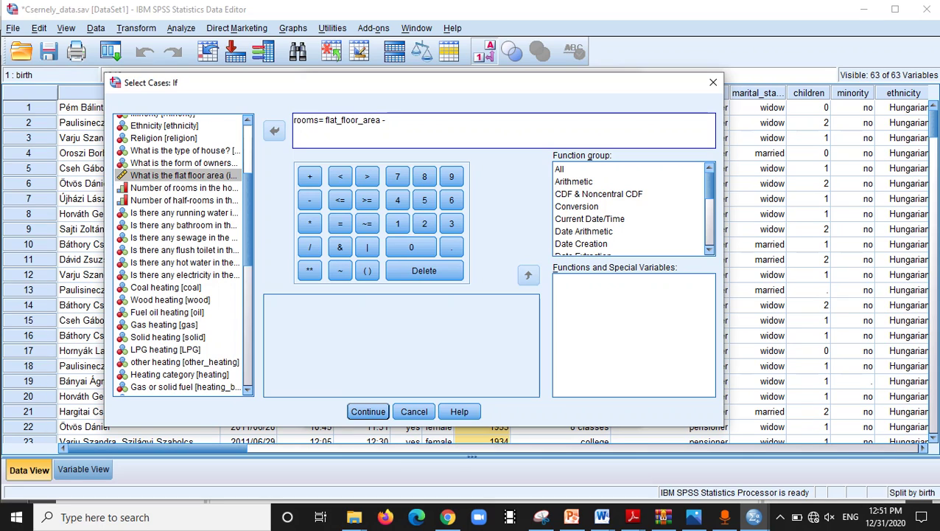
click(184, 261)
click(273, 130)
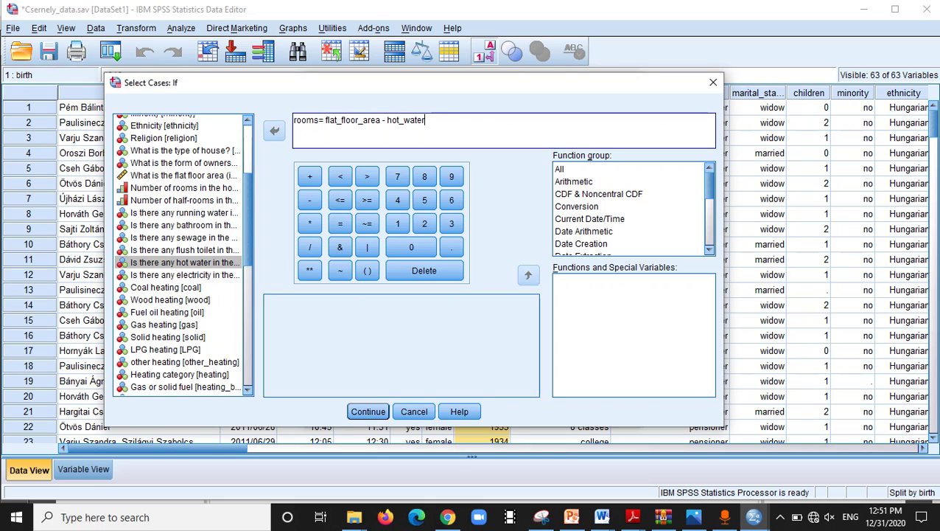
click(574, 181)
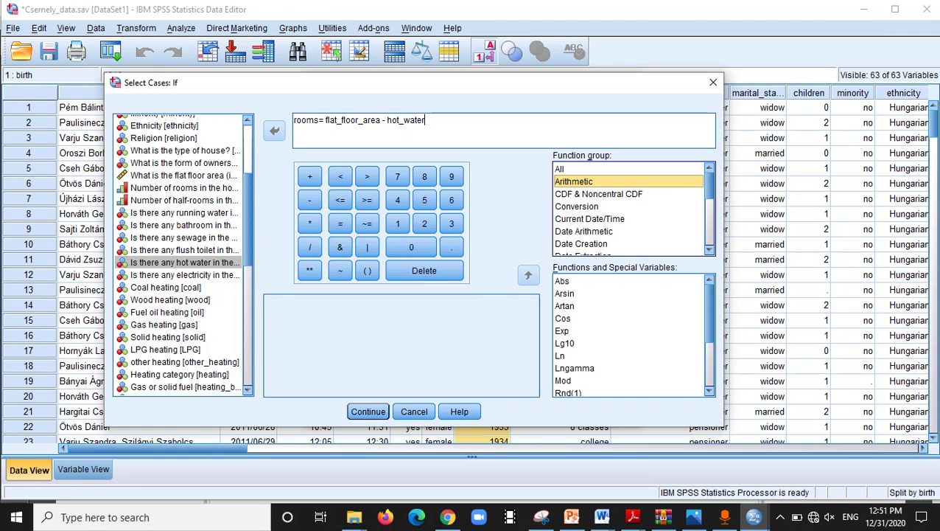
scroll(633, 335, down, 3)
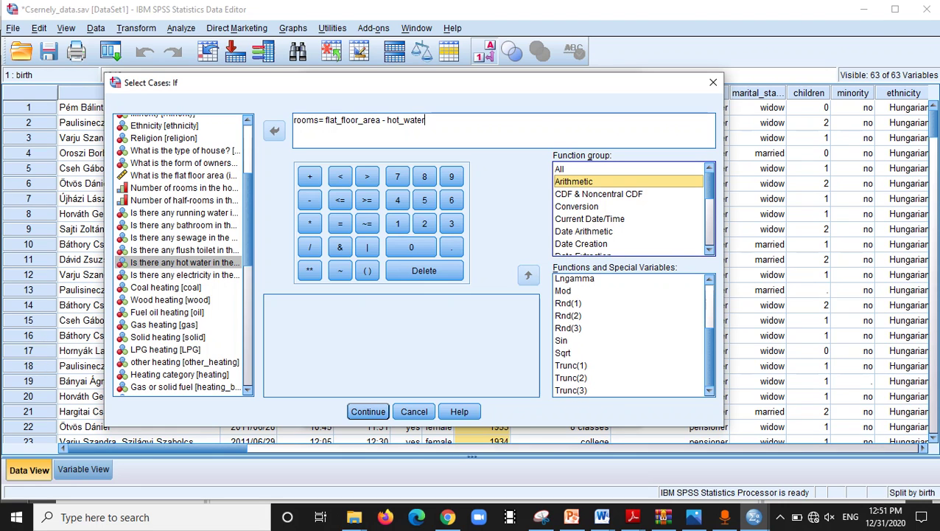
key(Return)
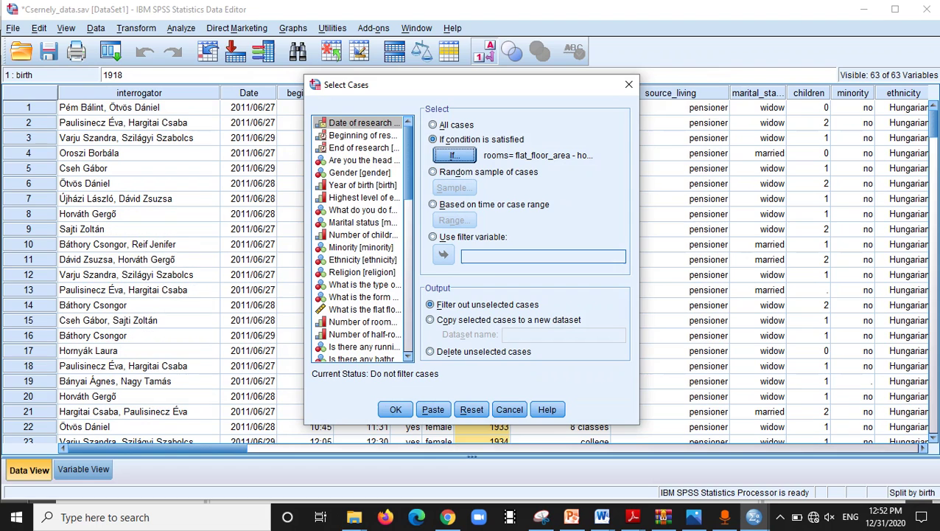
Step: Apply the filter and scroll the data to see filter_$ marking Not Selected cases
click(395, 409)
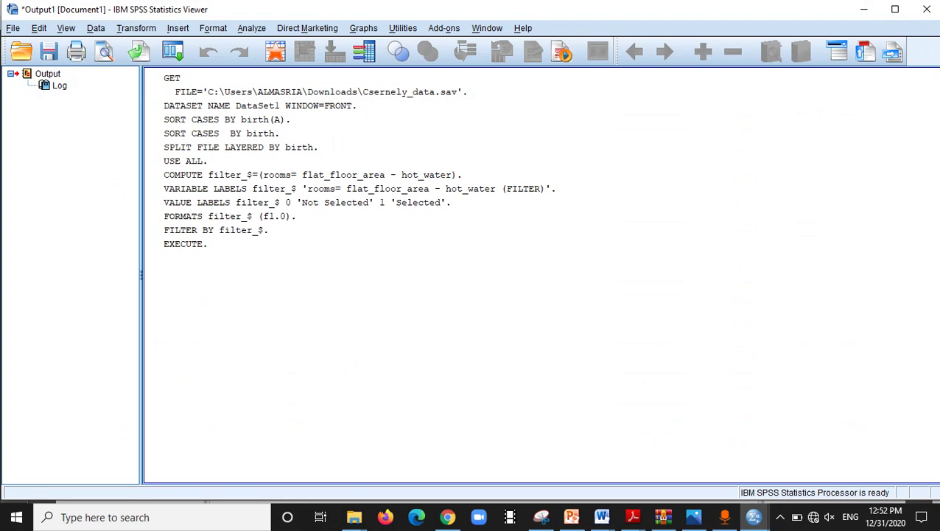
click(863, 9)
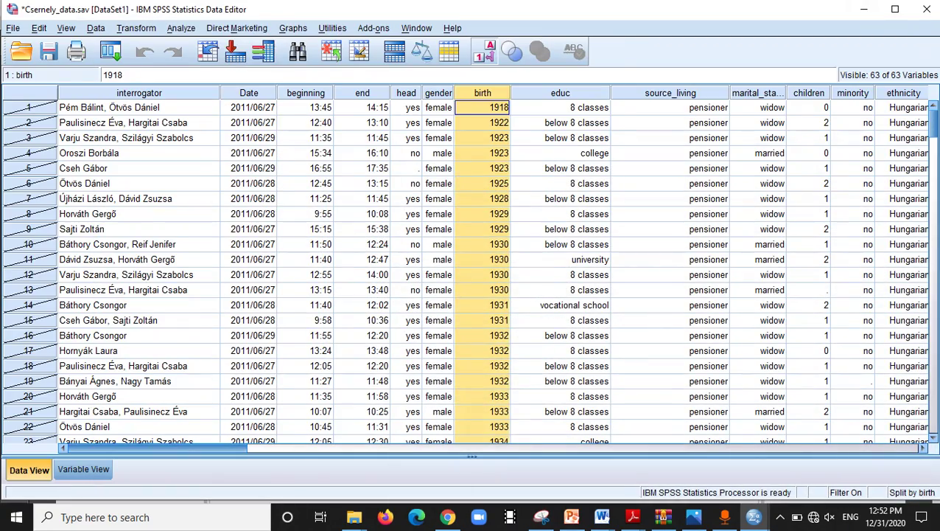
drag(158, 447, 831, 447)
scroll(491, 263, left, 5)
scroll(491, 263, right, 5)
scroll(492, 268, left, 5)
scroll(492, 268, right, 5)
scroll(492, 267, left, 5)
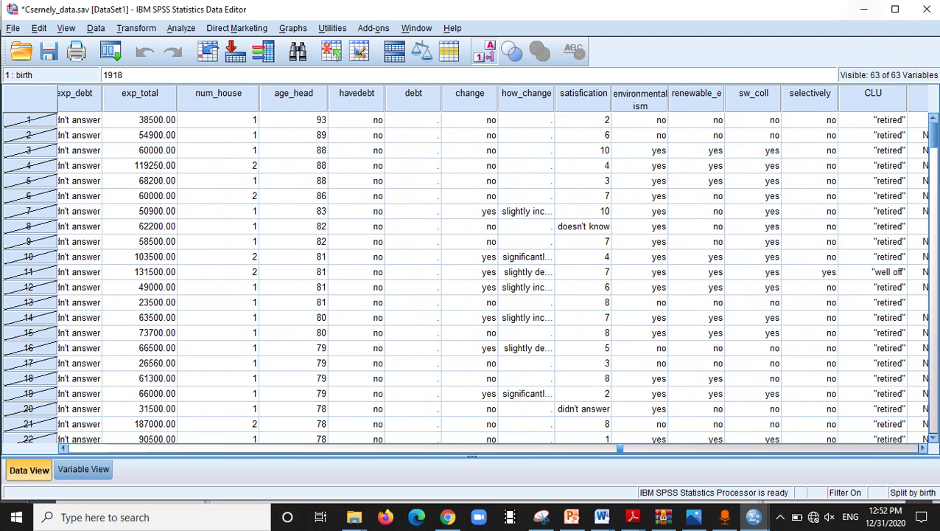
Step: Minimize the Data Editor to reveal Binder1.pdf on page 16
click(863, 9)
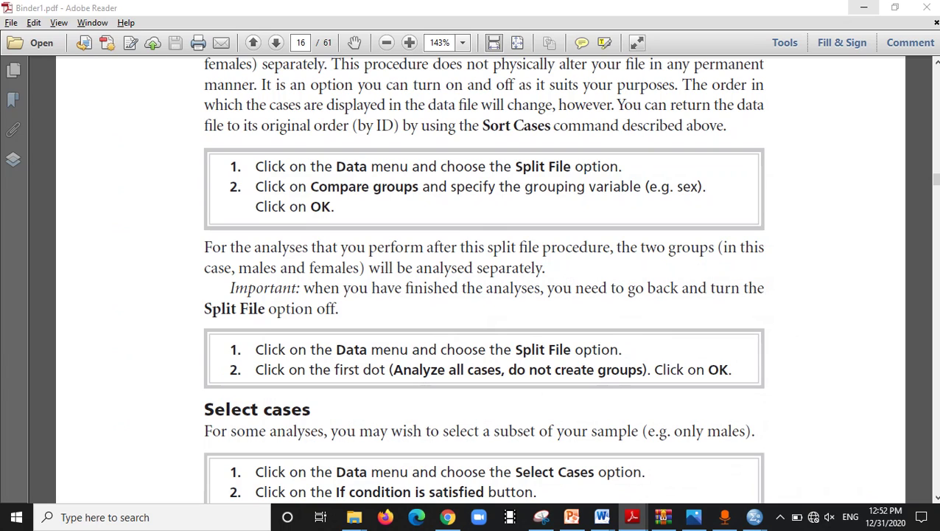
Step: Bring the Csernely_data.sav Data Editor back to the front
key(alt+Tab)
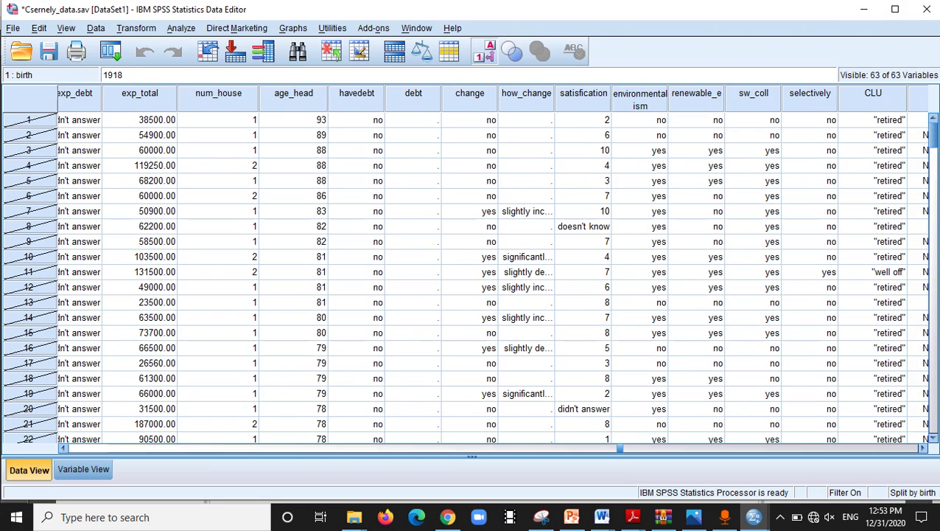
Step: Return to Binder1.pdf and scroll from page 16 down to the Select Cases figure on page 22
key(alt+Tab)
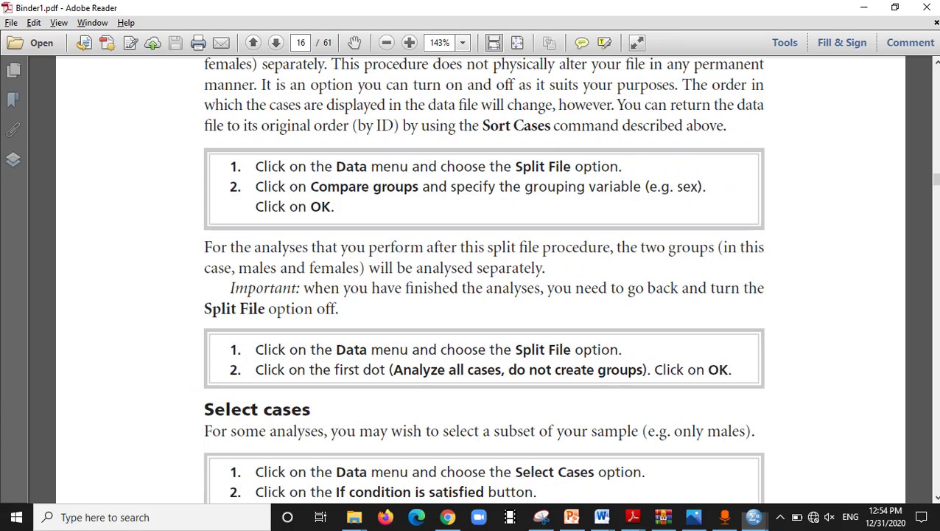
scroll(480, 280, down, 10)
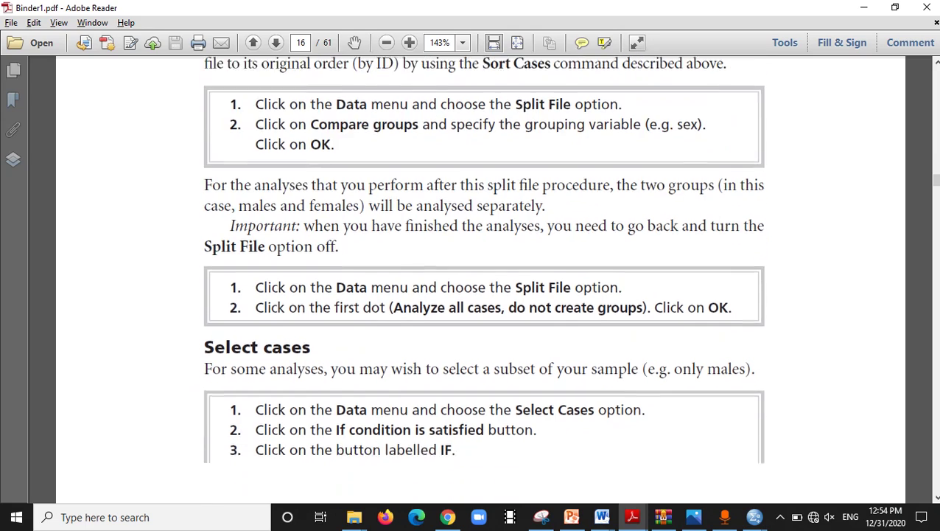
scroll(466, 280, down, 5)
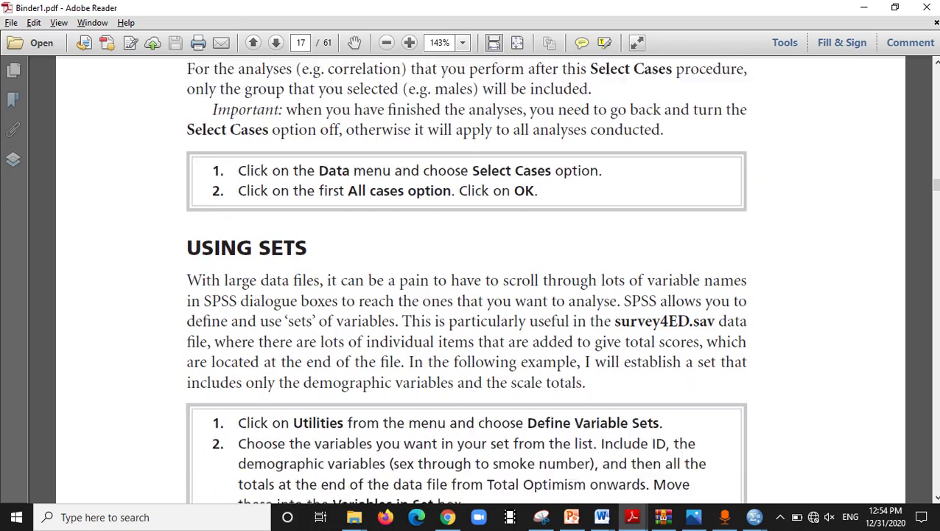
scroll(480, 280, down, 10)
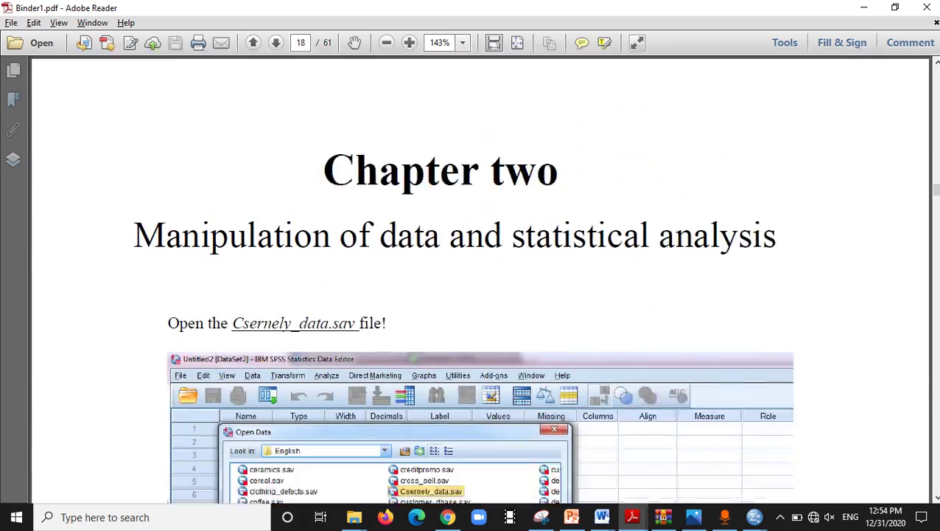
scroll(481, 280, down, 5)
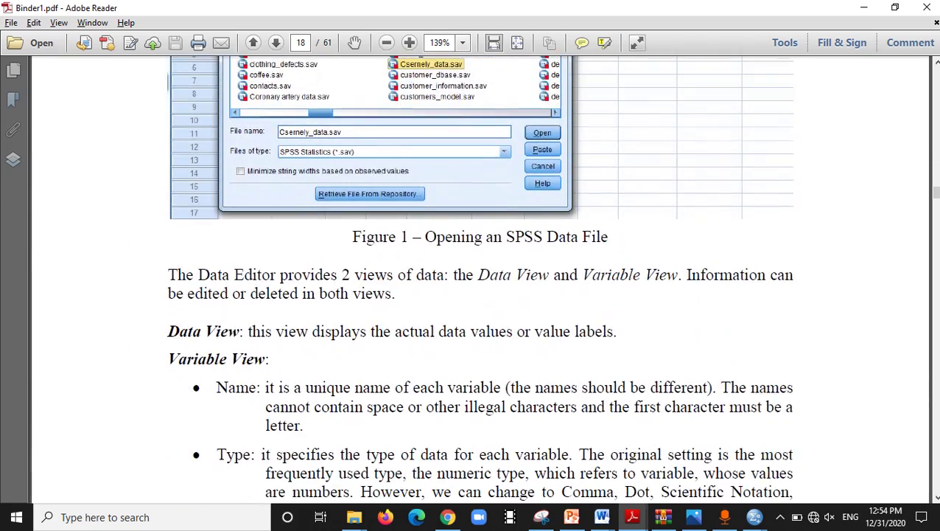
scroll(481, 280, down, 5)
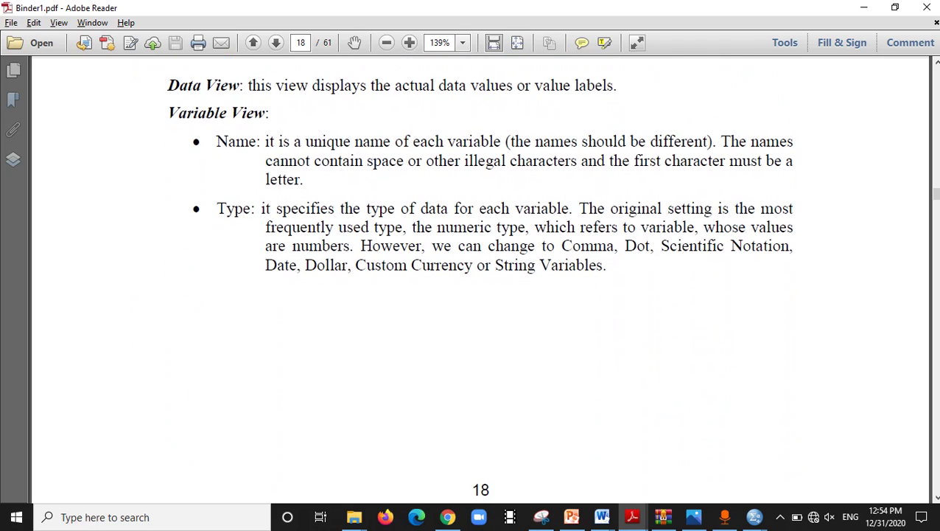
scroll(479, 280, down, 10)
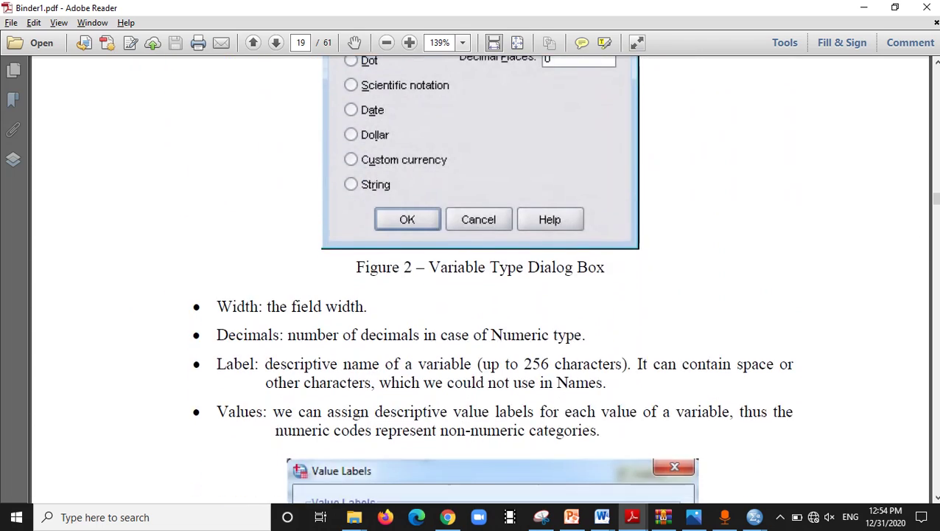
scroll(479, 280, down, 12)
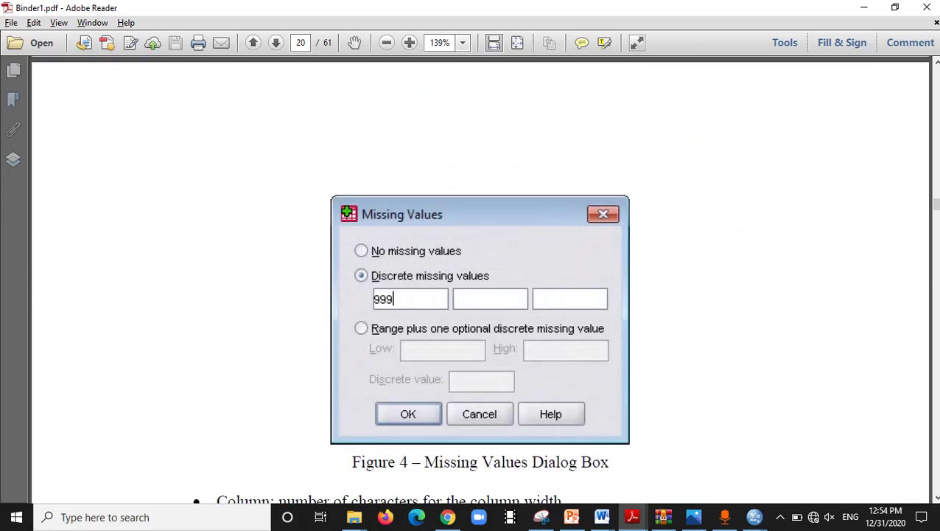
scroll(479, 280, down, 14)
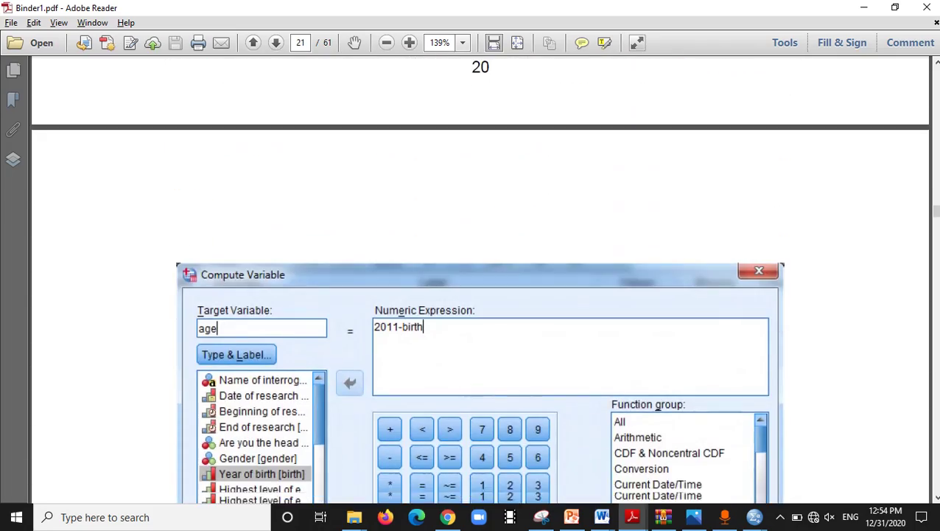
scroll(479, 280, down, 15)
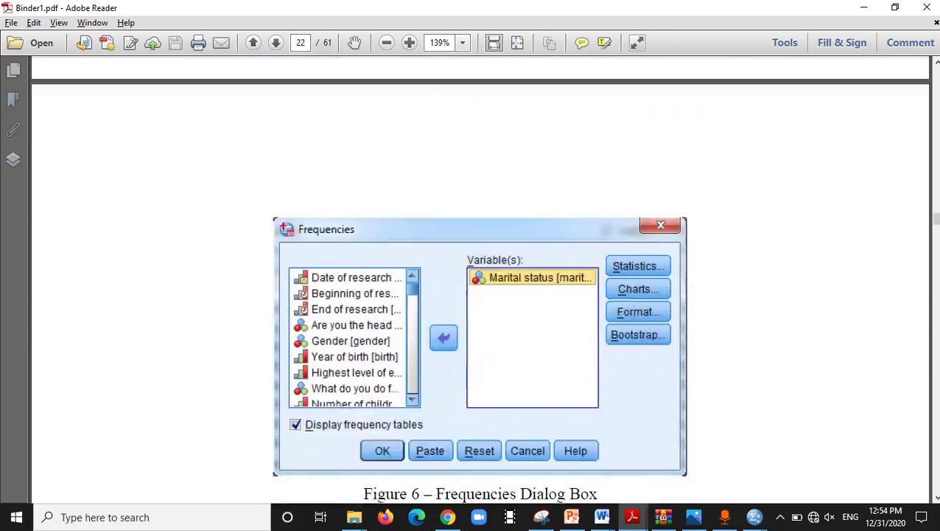
scroll(479, 280, down, 12)
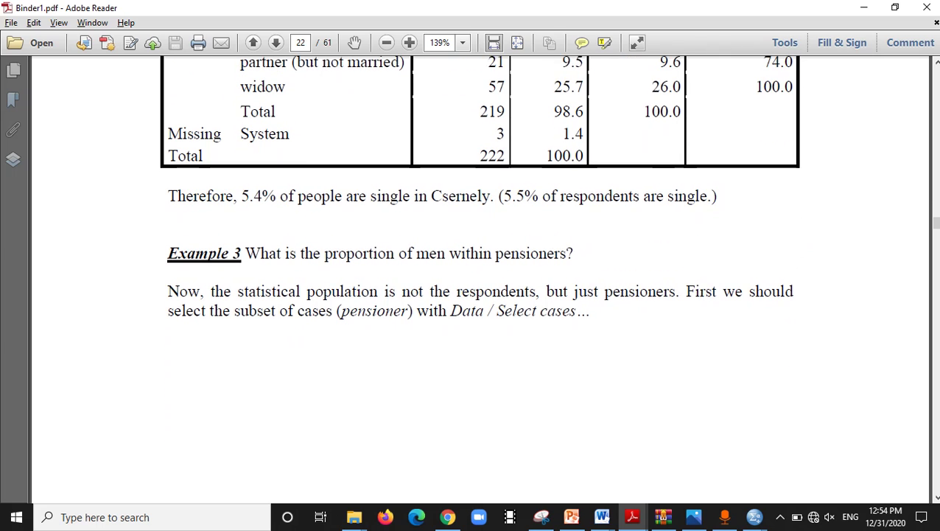
scroll(479, 280, down, 10)
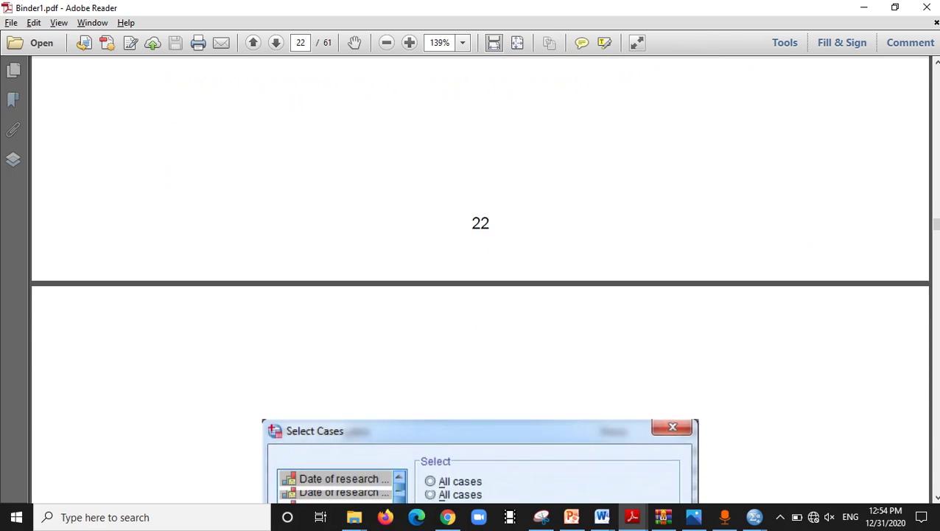
Step: Scroll on to page 23's Gender frequency table showing 50.4% of pensioners are men
scroll(479, 280, down, 15)
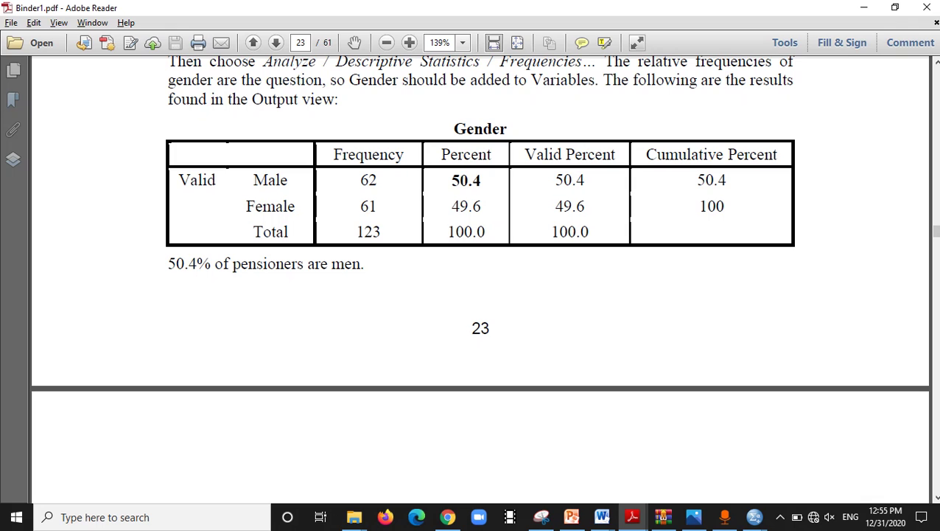
Step: Scroll ahead from page 23 to page 46, 'Using the Viewer' with Figure 7-1's Marital status table
scroll(480, 221, down, 15)
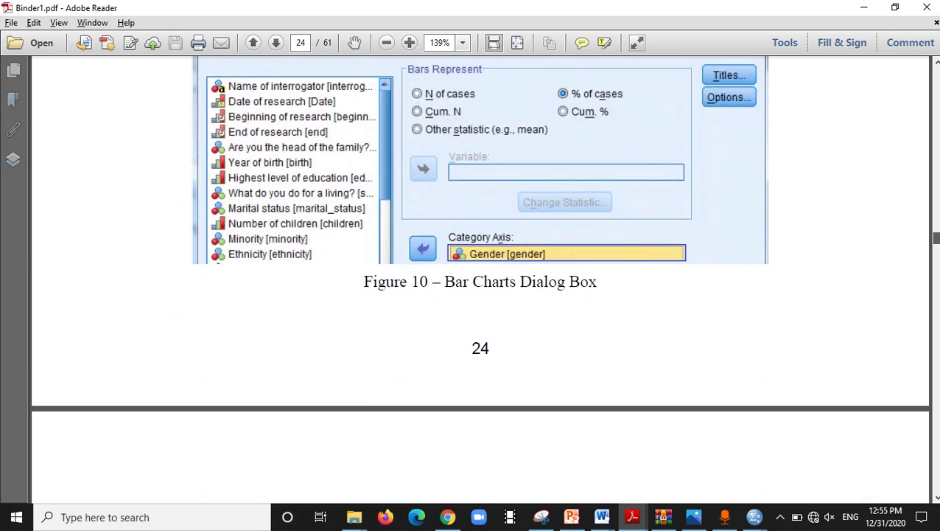
scroll(479, 221, down, 20)
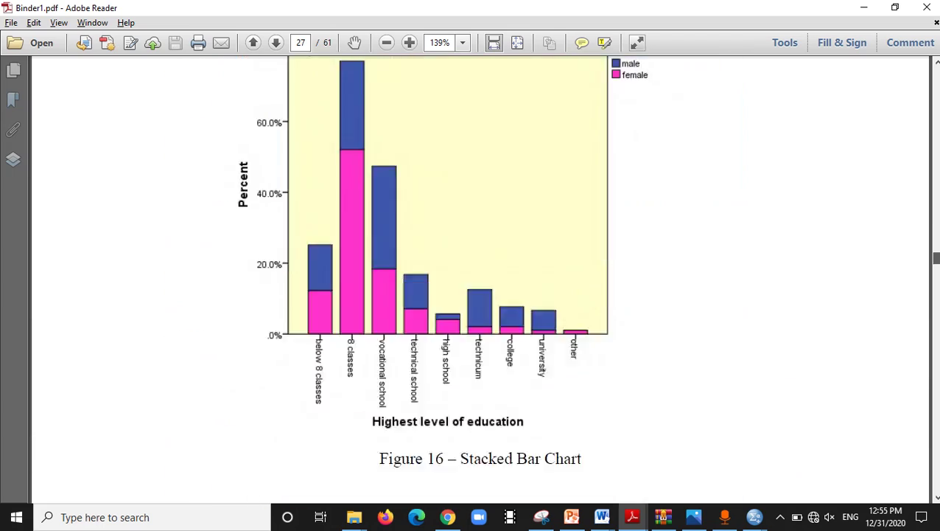
scroll(479, 221, down, 20)
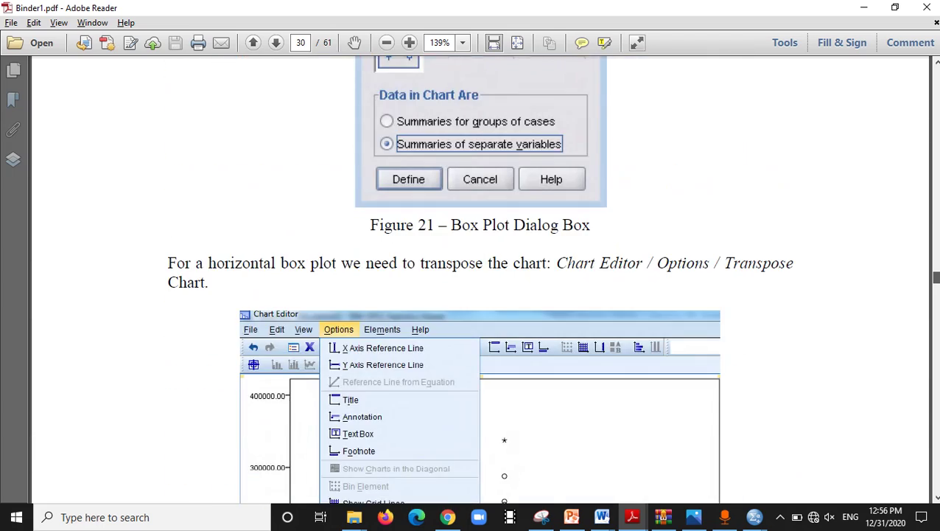
scroll(480, 221, down, 20)
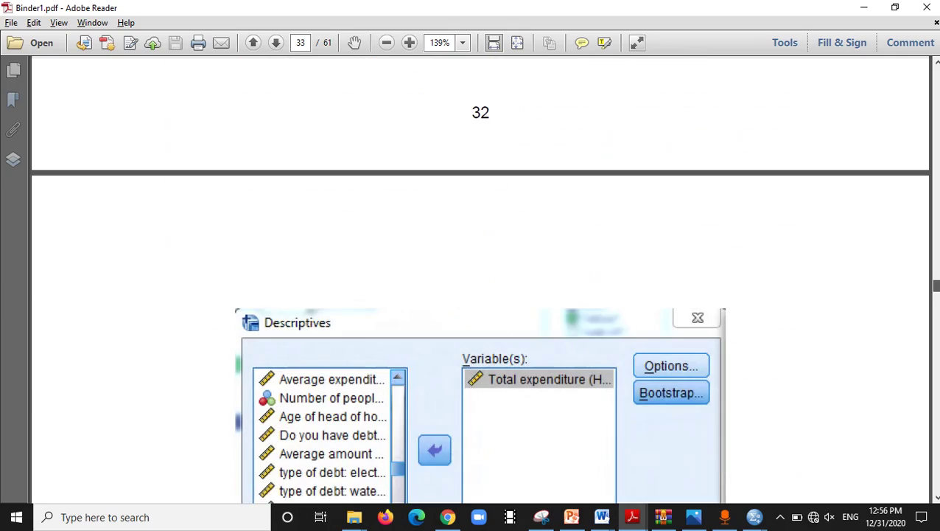
scroll(480, 221, down, 20)
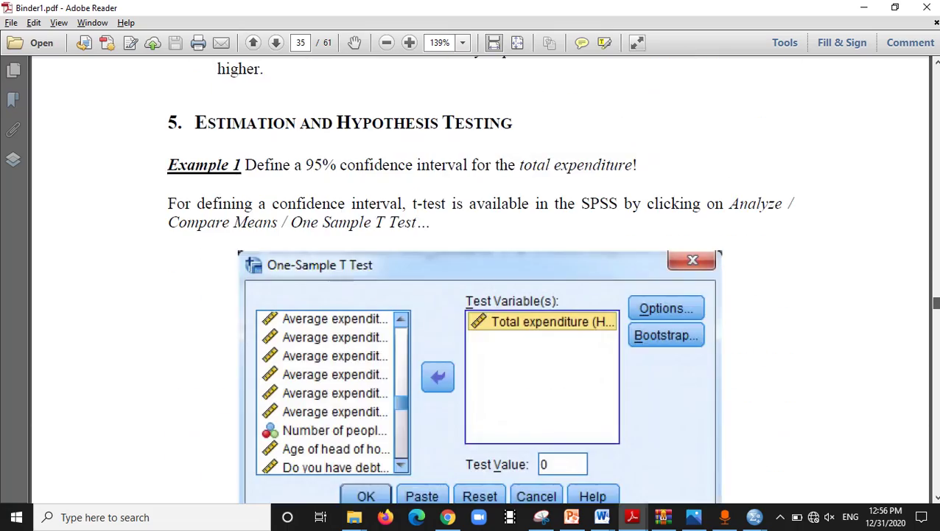
scroll(480, 280, down, 20)
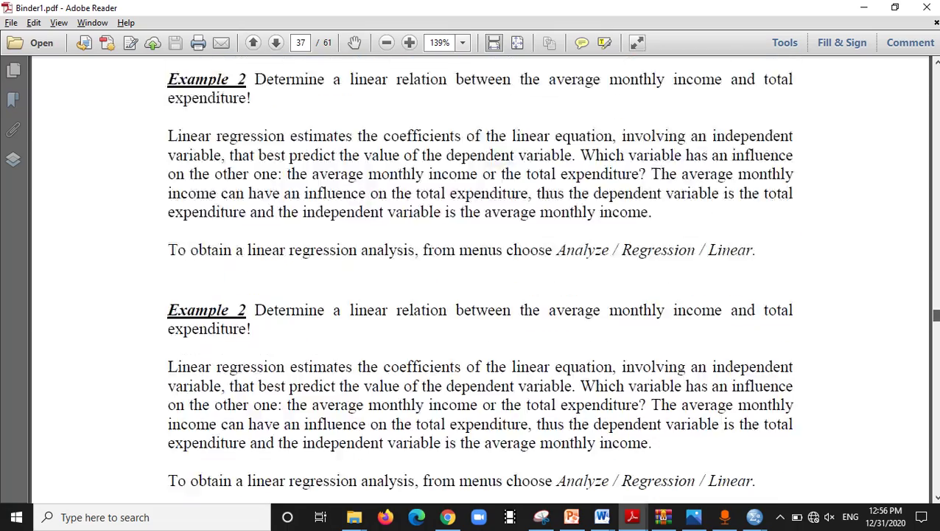
scroll(480, 280, down, 20)
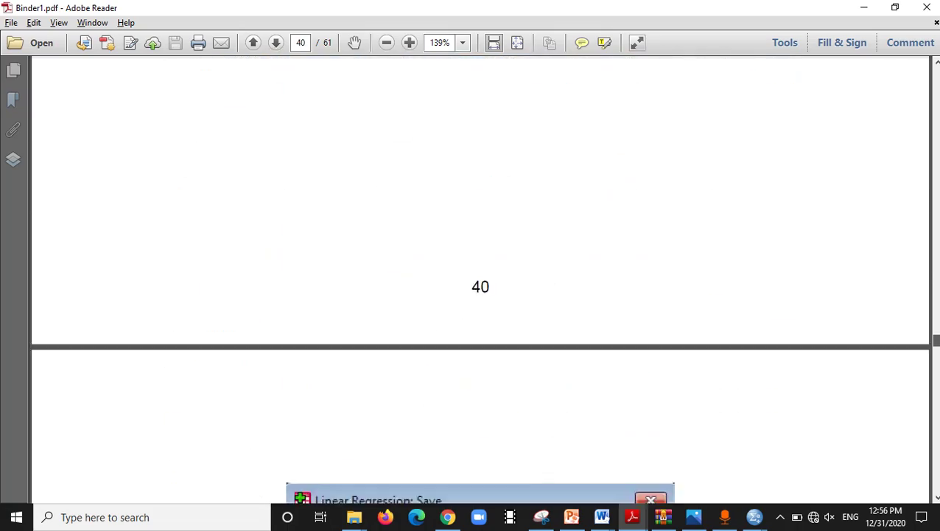
scroll(479, 280, down, 20)
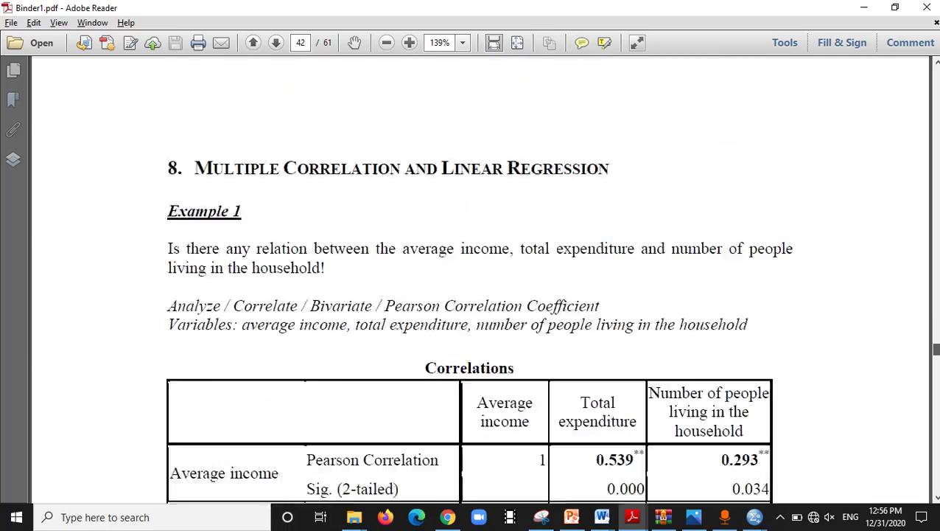
scroll(479, 280, down, 20)
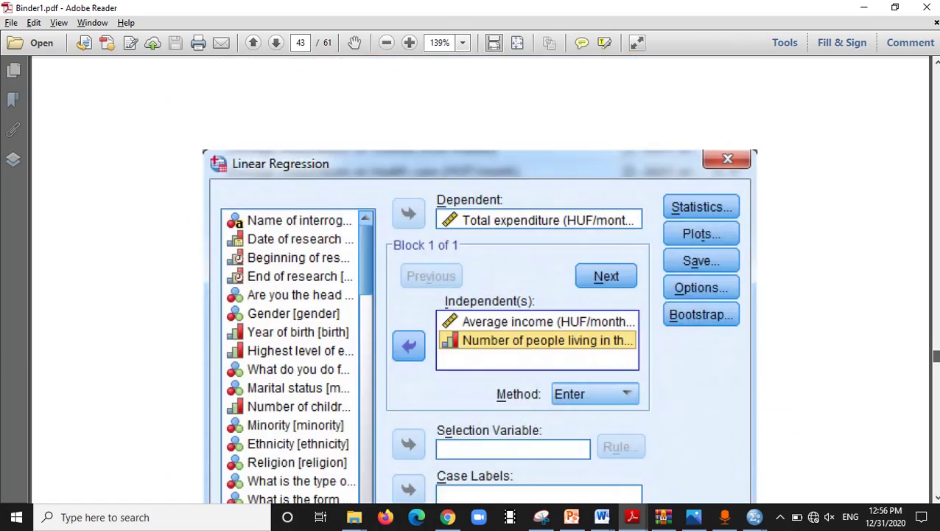
scroll(480, 280, down, 20)
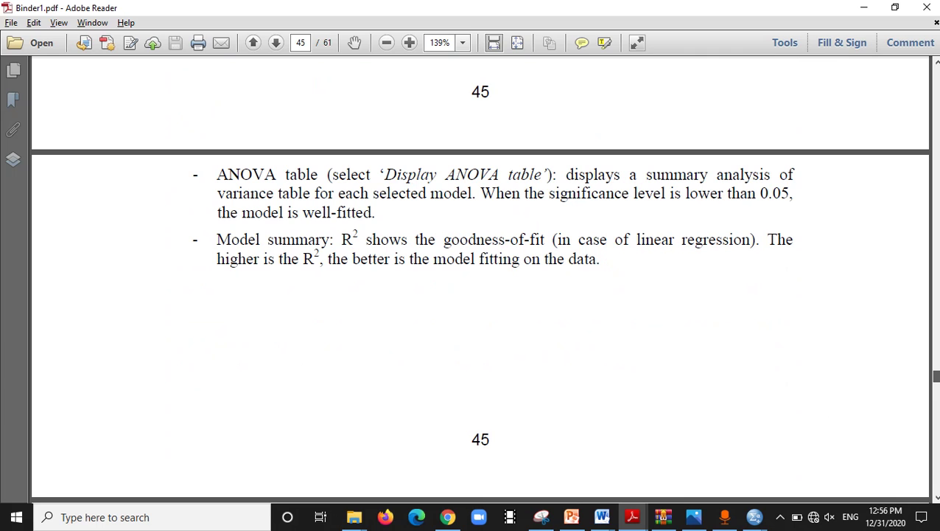
scroll(480, 280, down, 20)
scroll(480, 280, up, 15)
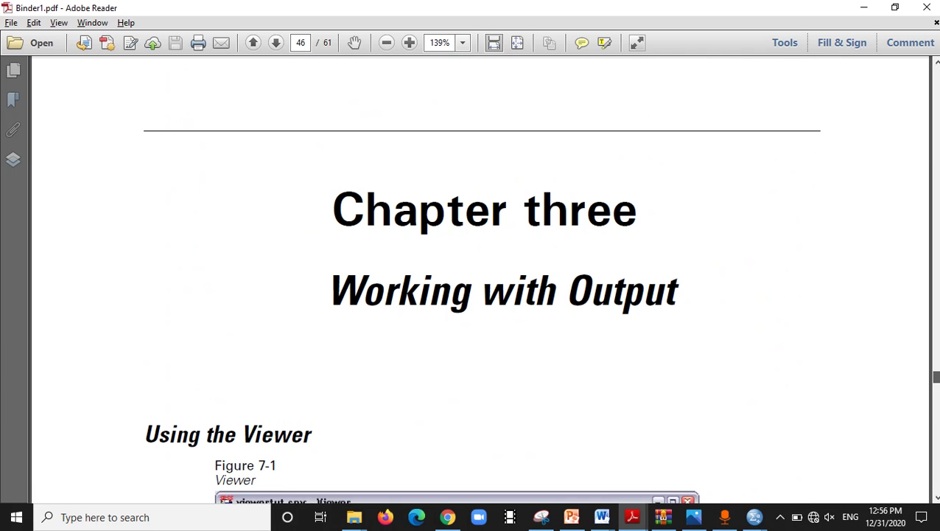
scroll(480, 280, down, 15)
scroll(479, 280, up, 10)
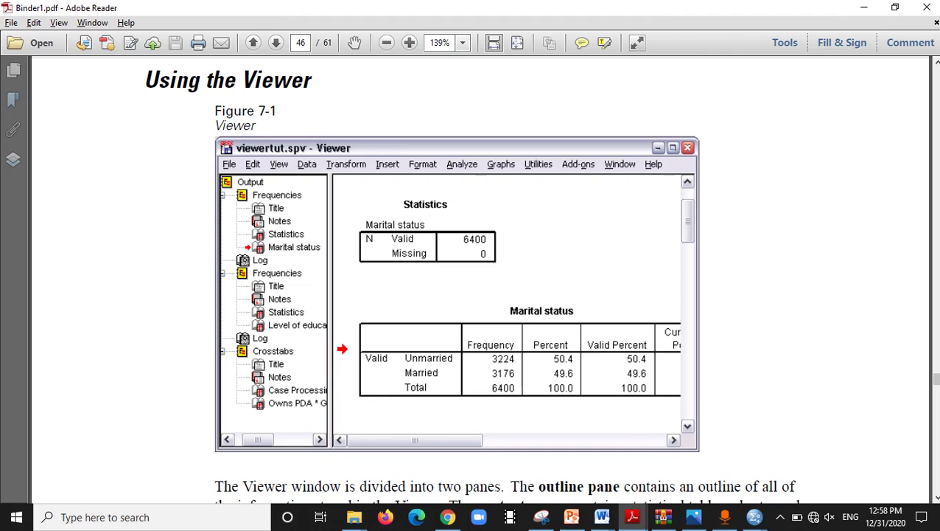
Step: Drag the PDF scrollbar up from page 46 back to the Bivariate Correlations figure on page 36
drag(935, 378, 935, 378)
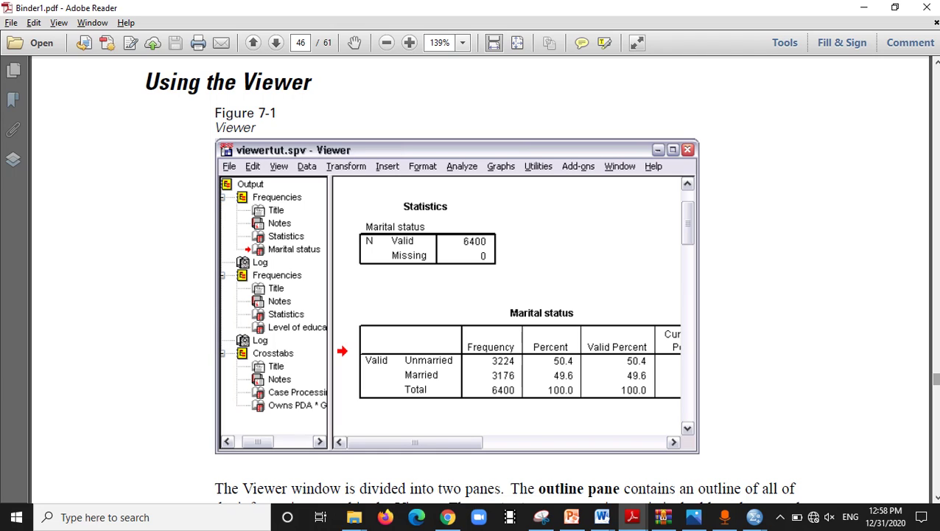
drag(935, 379, 935, 364)
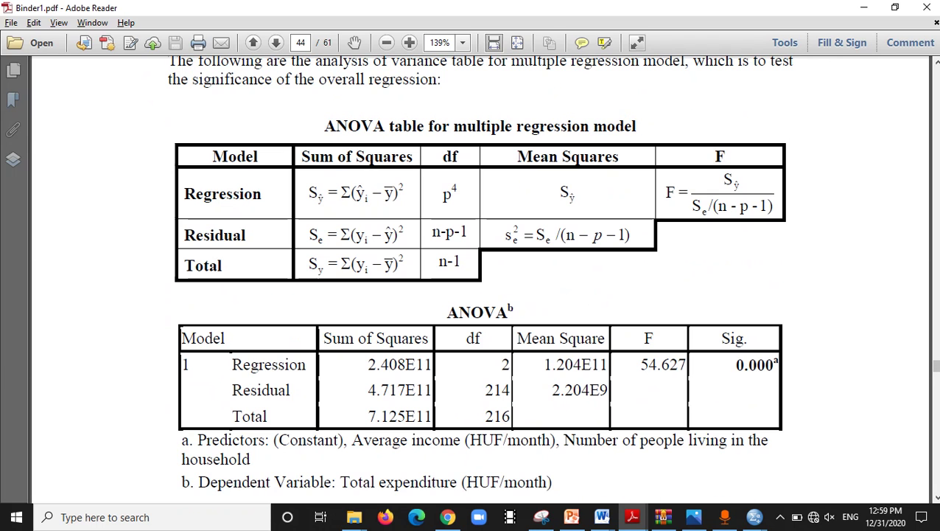
drag(935, 365, 935, 313)
Step: Return to the Csernely_data editor and browse the Data, Transform, Analyze and Graphs menus
mouse_move(754, 517)
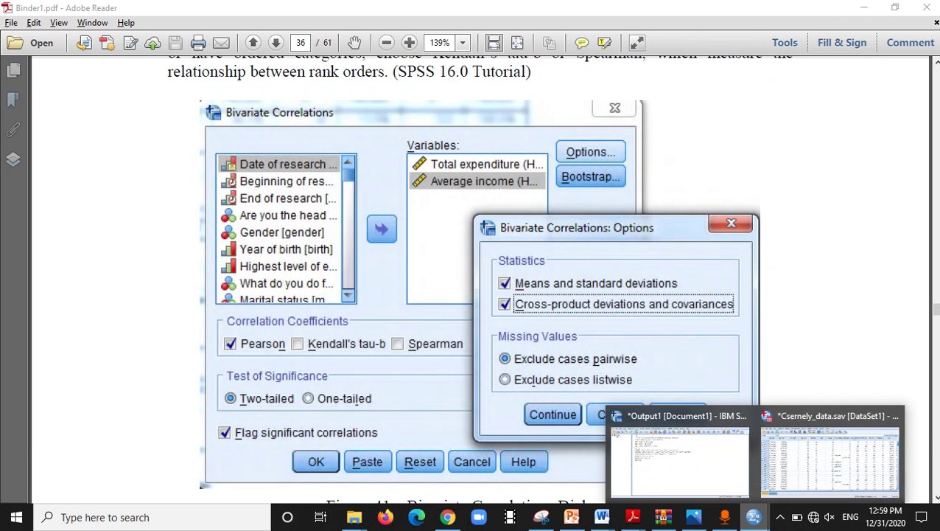
click(831, 453)
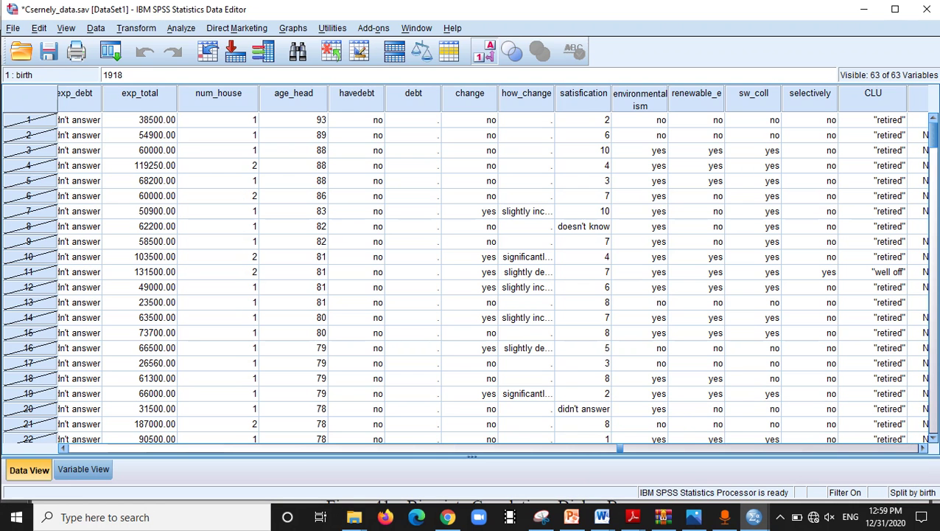
key(alt+d)
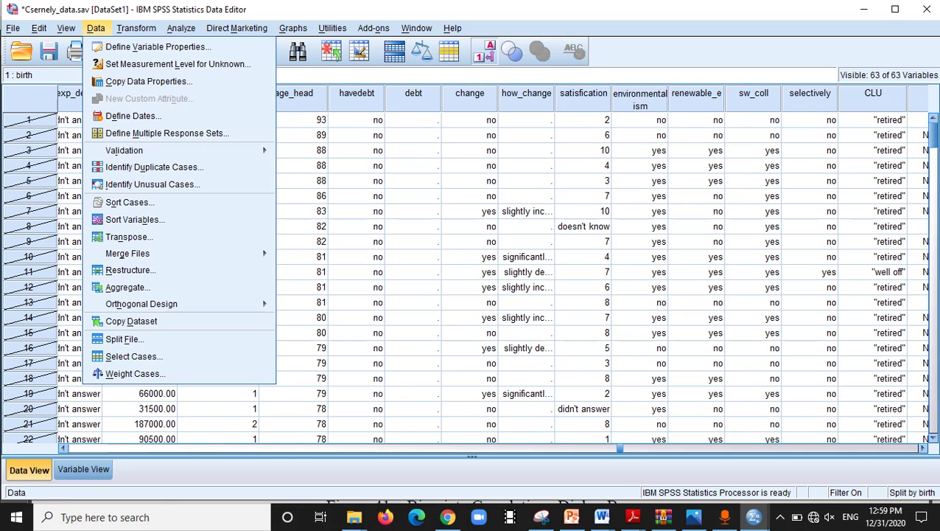
key(Right)
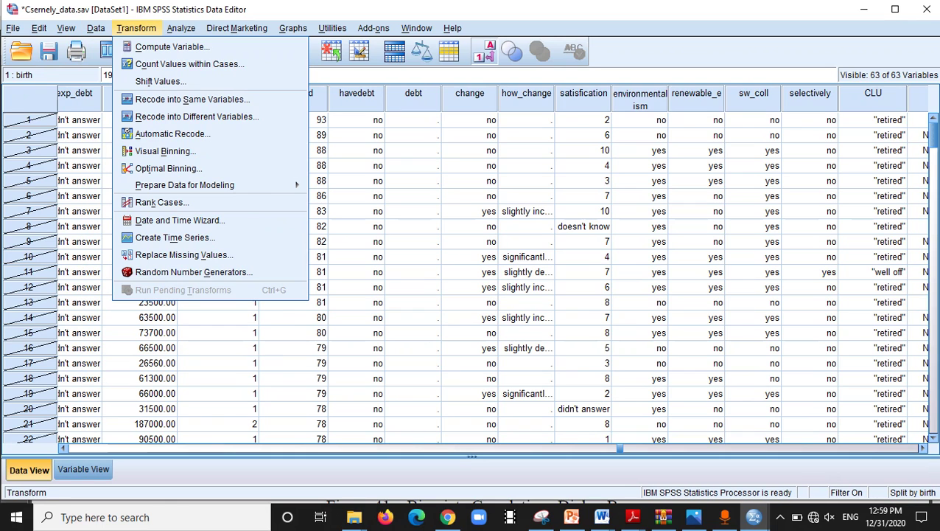
key(Right)
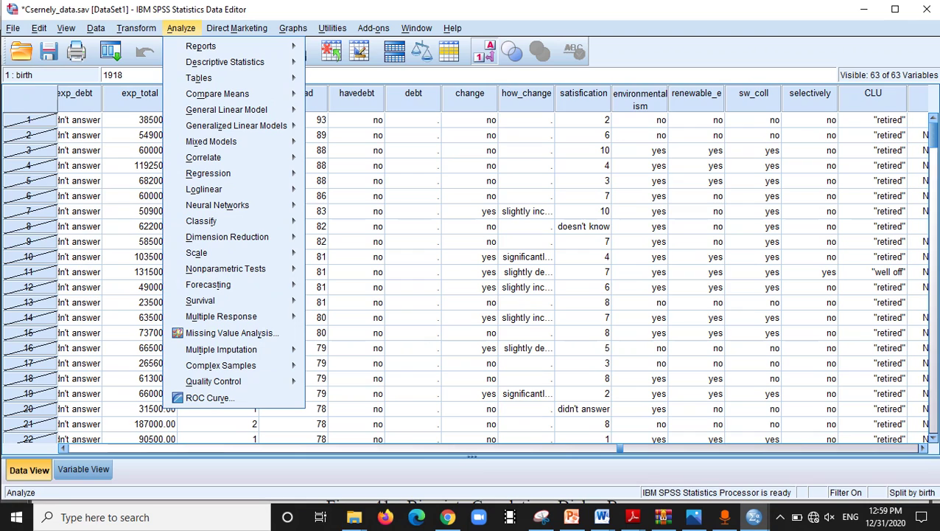
key(Right)
key(Right)
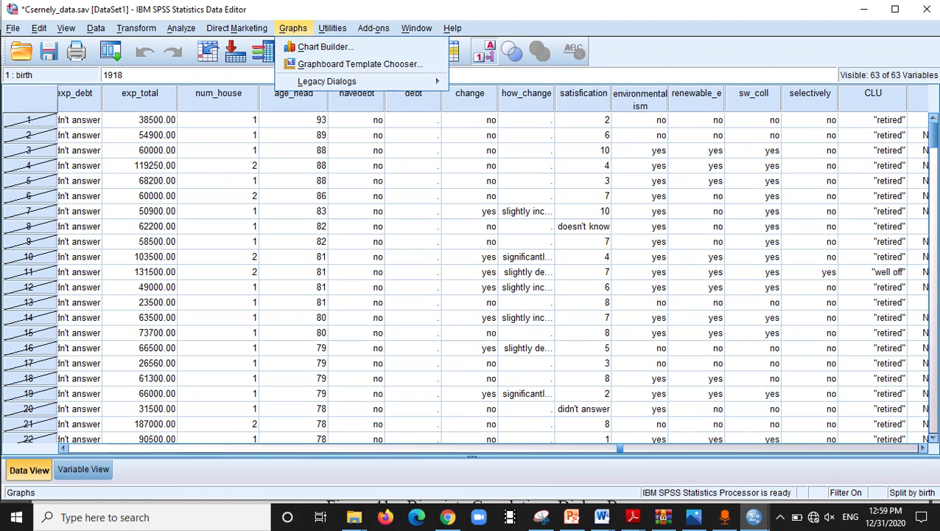
Step: Review the View, Edit and File menus, stepping through Insert Variable, Insert Cases, Go to Case and Go to Variable
key(alt+v)
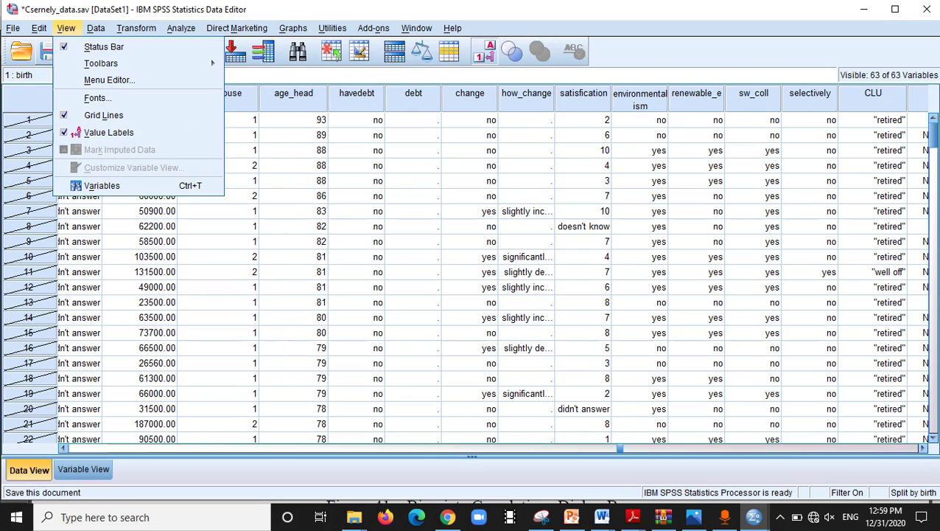
key(Left)
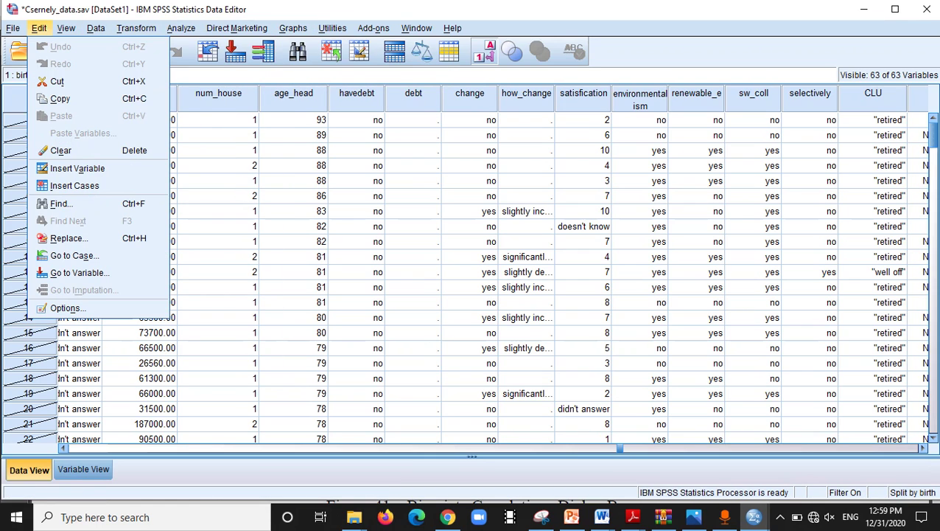
key(Left)
key(Right)
key(Down)
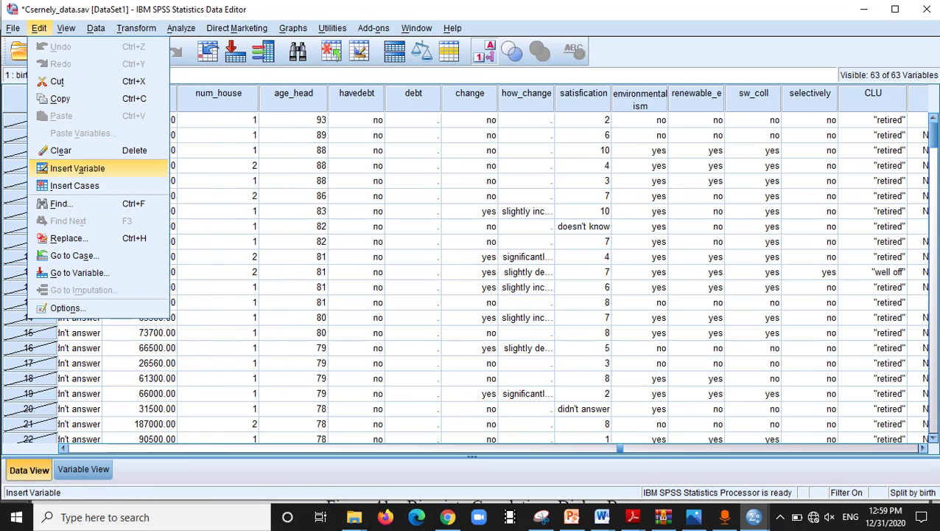
key(Down)
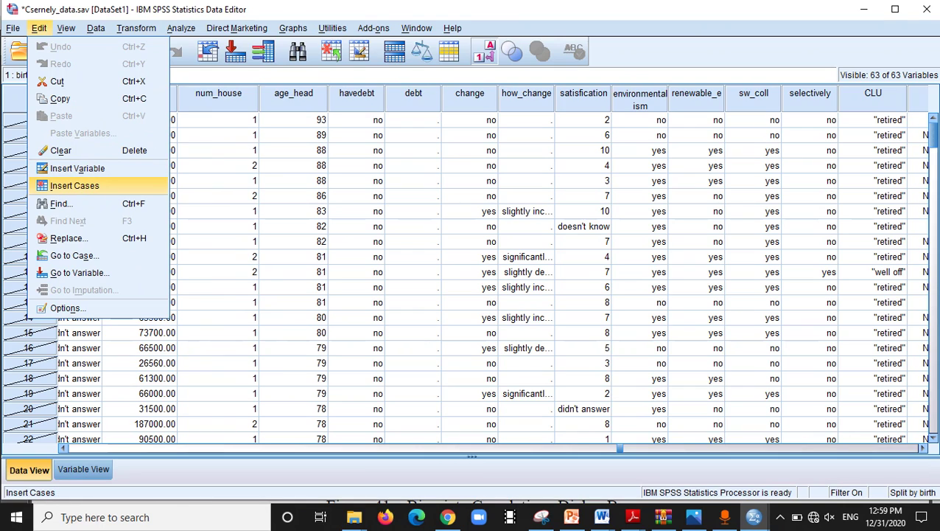
key(Down)
key(Down)
key(Down)
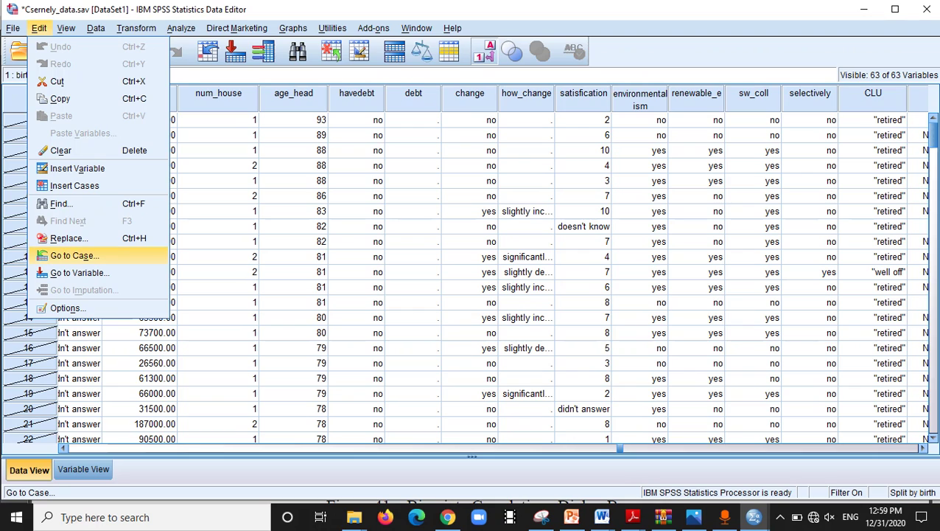
key(Down)
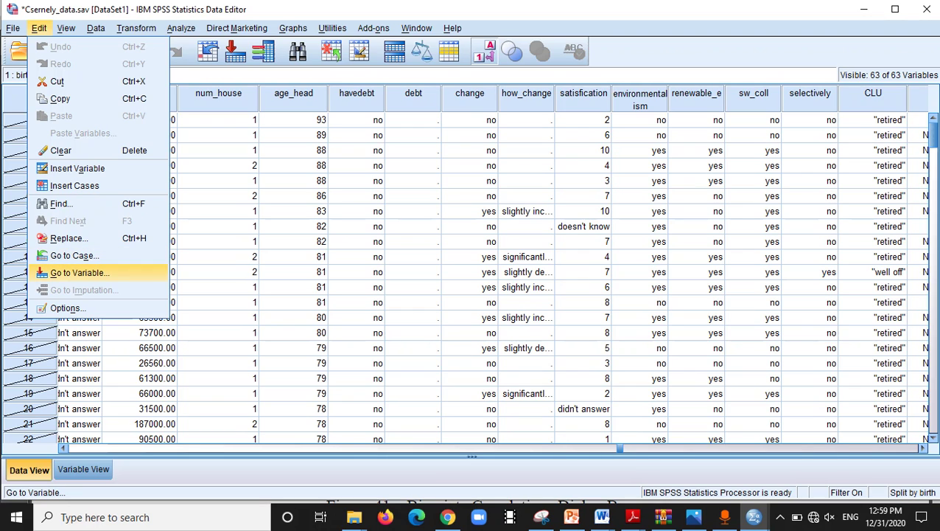
key(Up)
key(Up)
key(Up)
key(Up)
key(Up)
key(Up)
Step: Move back across the View, Data and Transform menus
key(Right)
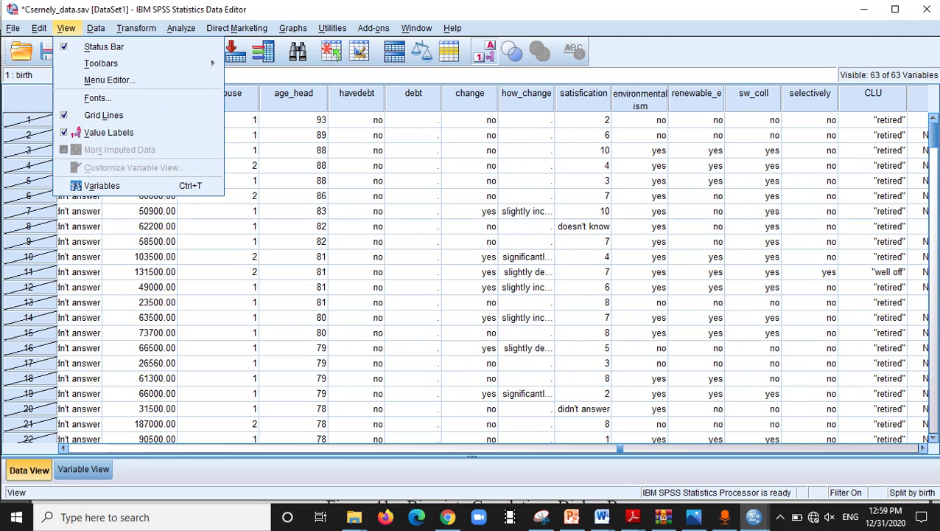
key(Right)
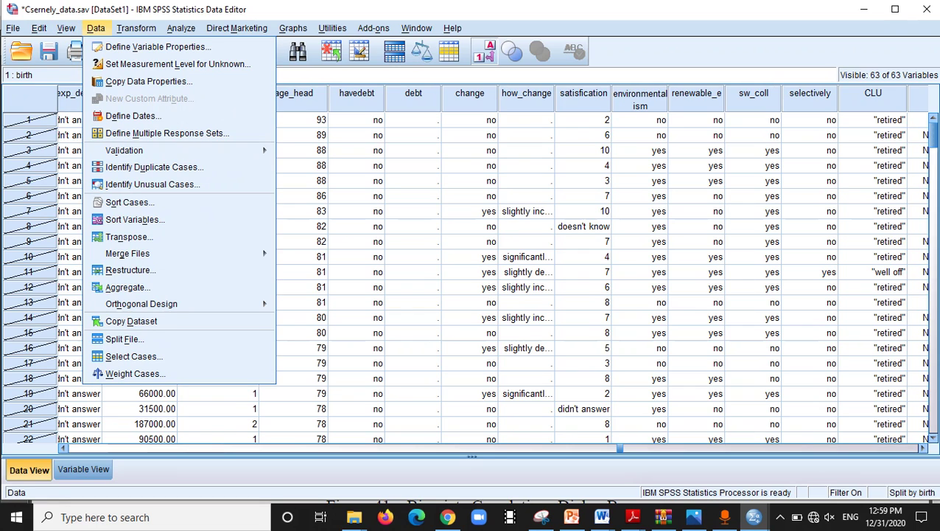
key(Right)
key(Left)
key(Right)
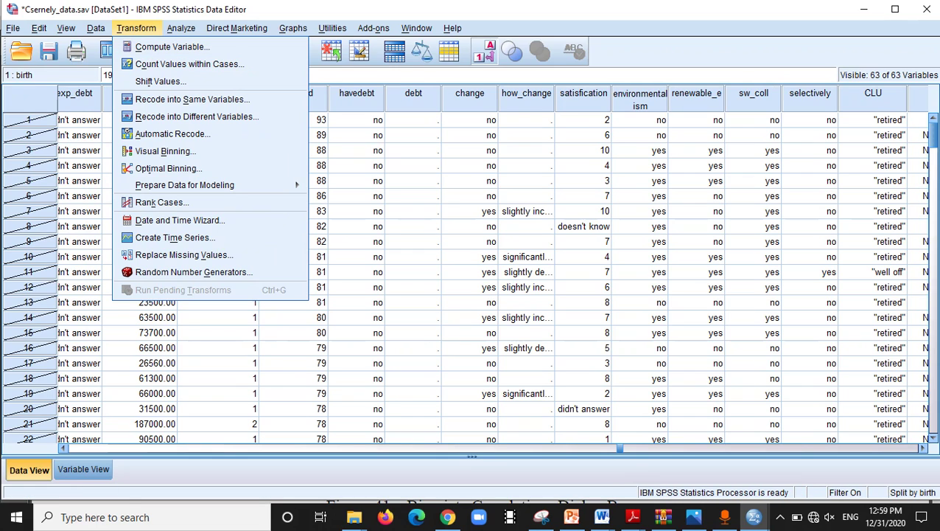
key(Right)
key(Right)
key(Right)
key(Right)
key(Left)
key(Left)
key(Left)
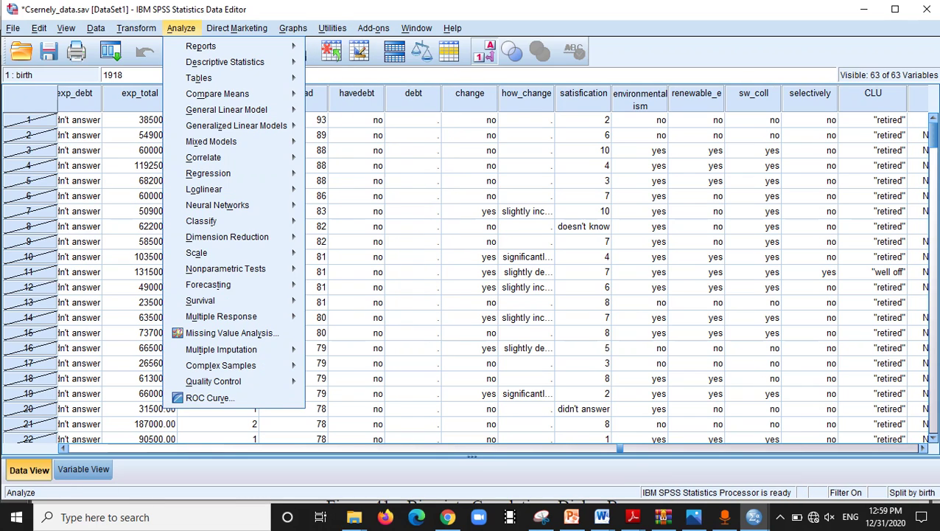
key(Down)
key(Down)
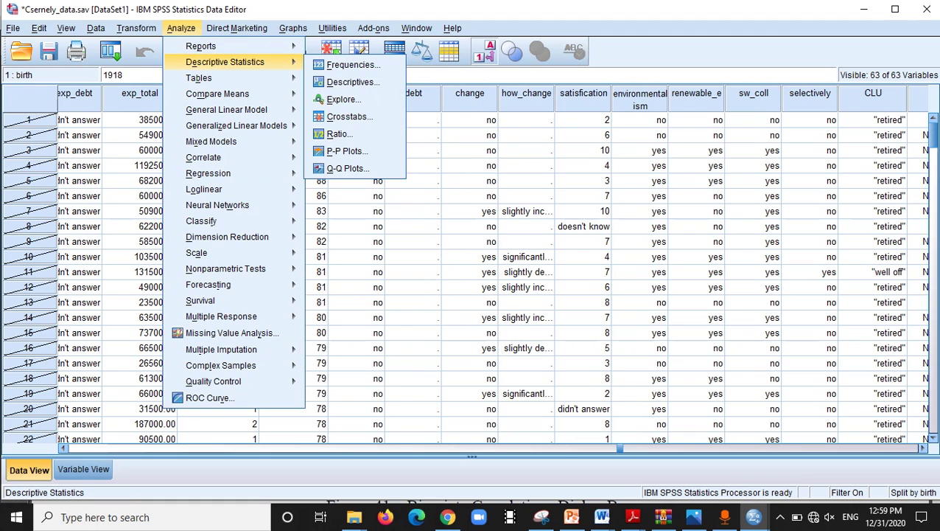
key(Right)
key(Down)
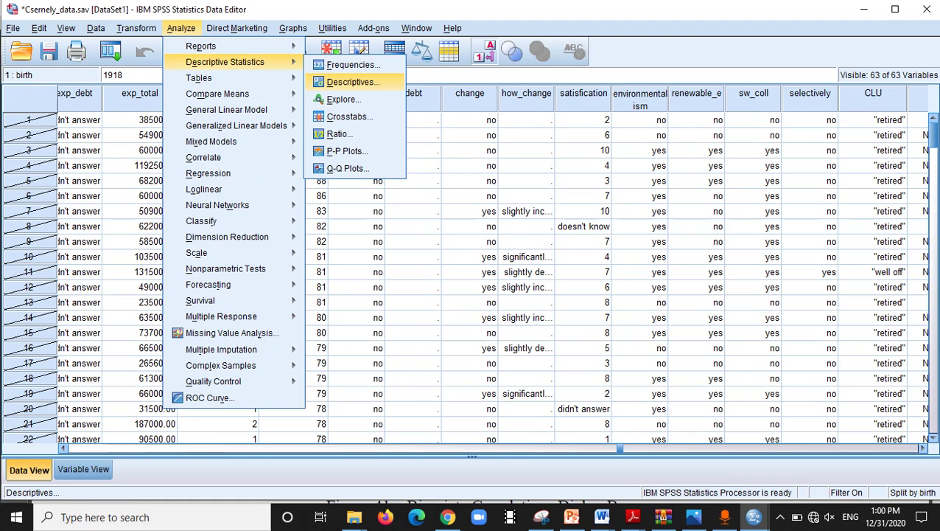
key(Return)
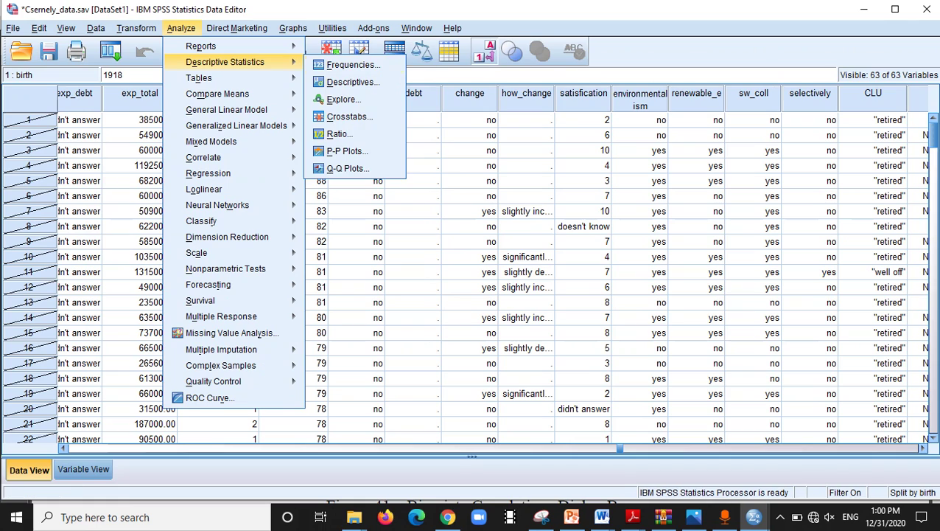
key(Down)
key(Down)
key(Down)
key(Down)
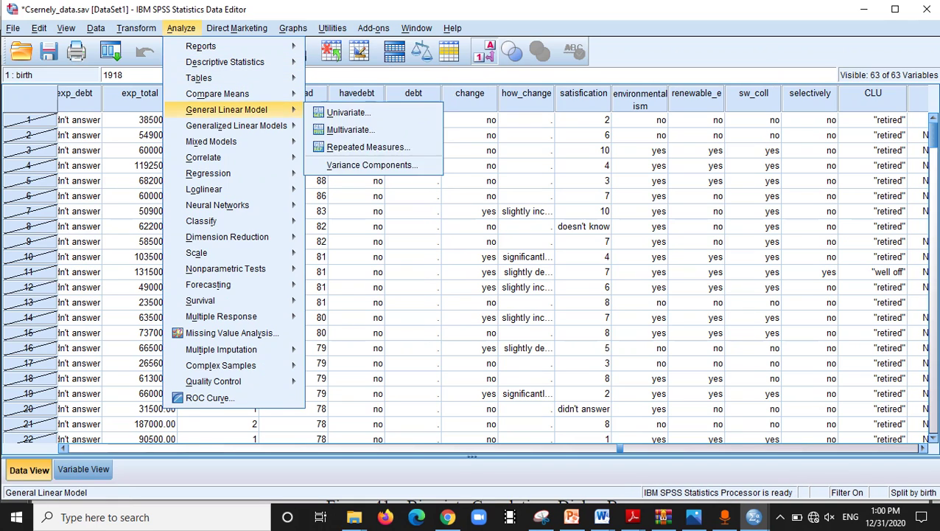
key(Right)
key(Down)
key(Left)
key(Down)
key(Down)
key(Down)
key(Down)
key(Down)
key(Down)
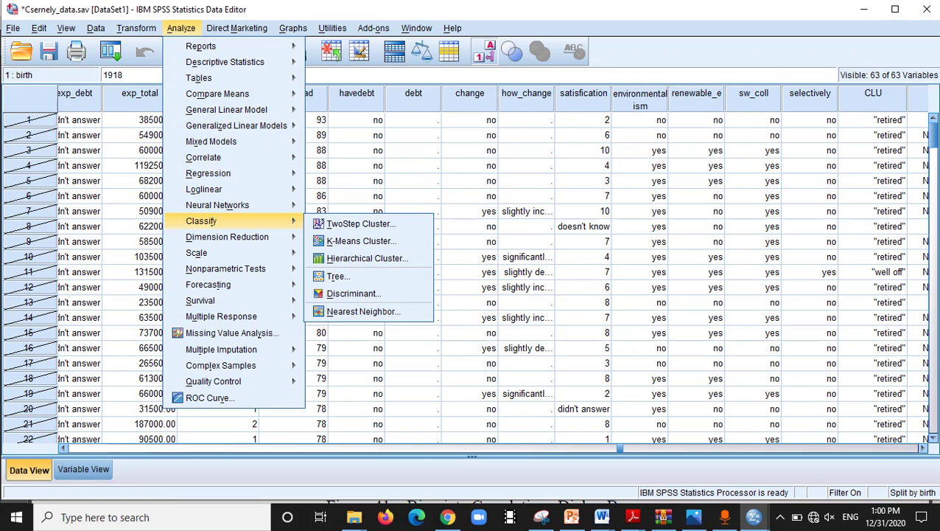
mouse_move(208, 285)
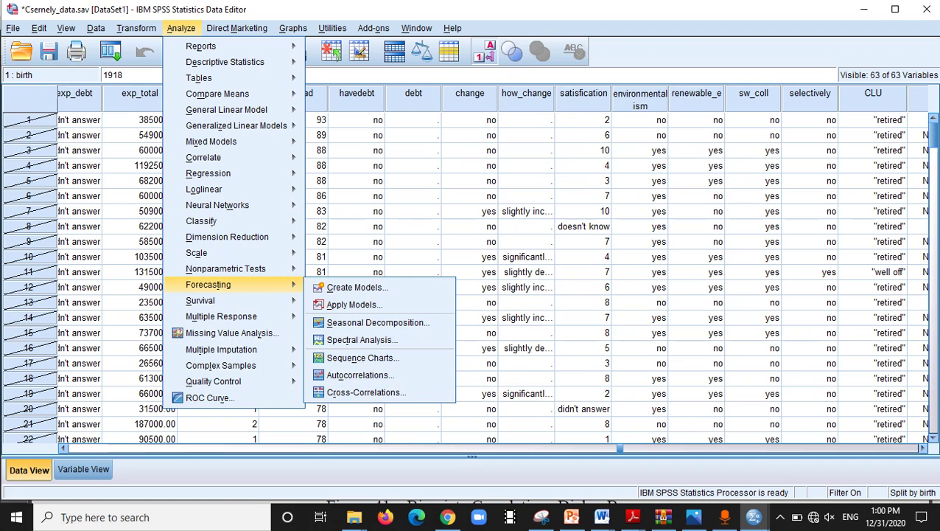
click(413, 165)
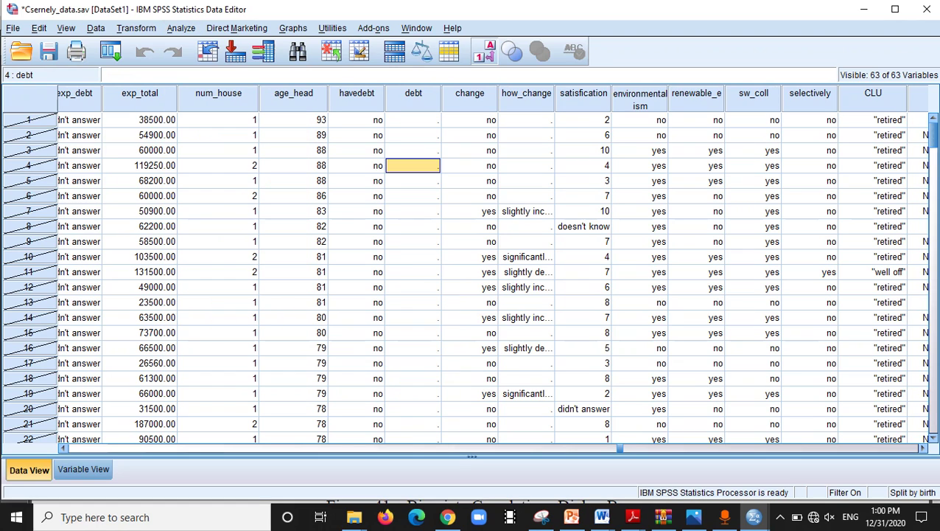
click(236, 28)
mouse_move(292, 28)
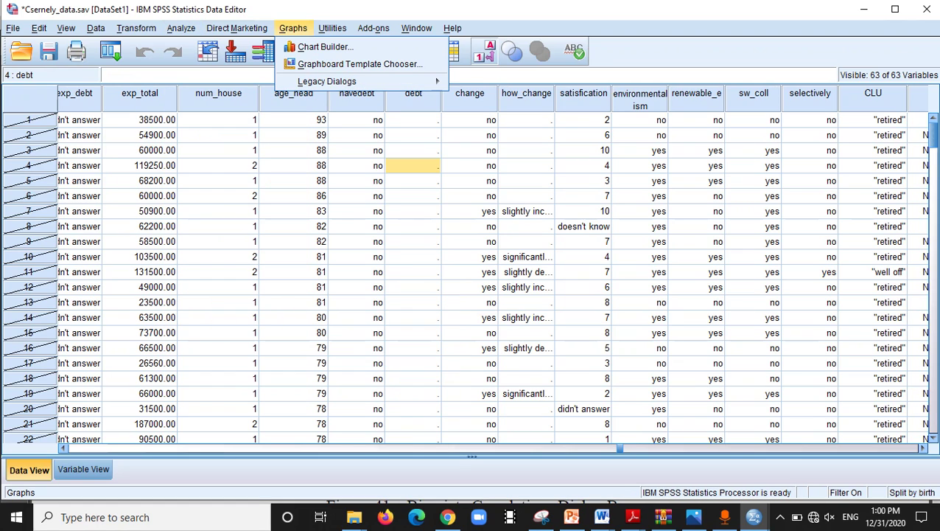
mouse_move(374, 28)
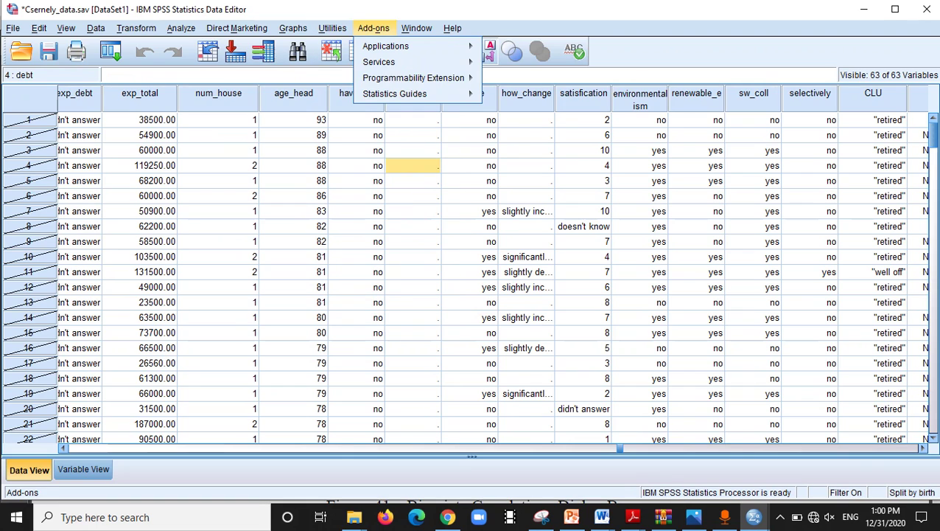
mouse_move(417, 28)
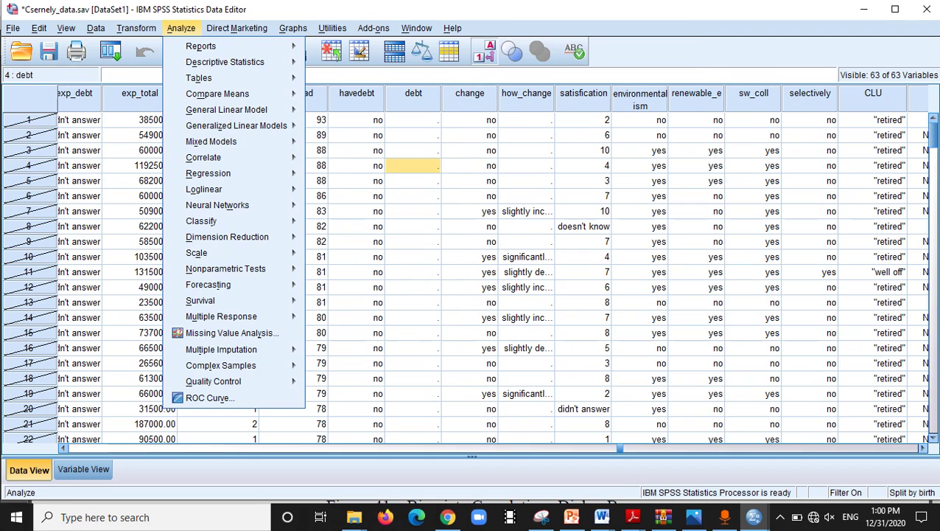
Step: Show the File menu's New, Open, Read Text Data and Open Database submenus
mouse_move(65, 28)
mouse_move(12, 28)
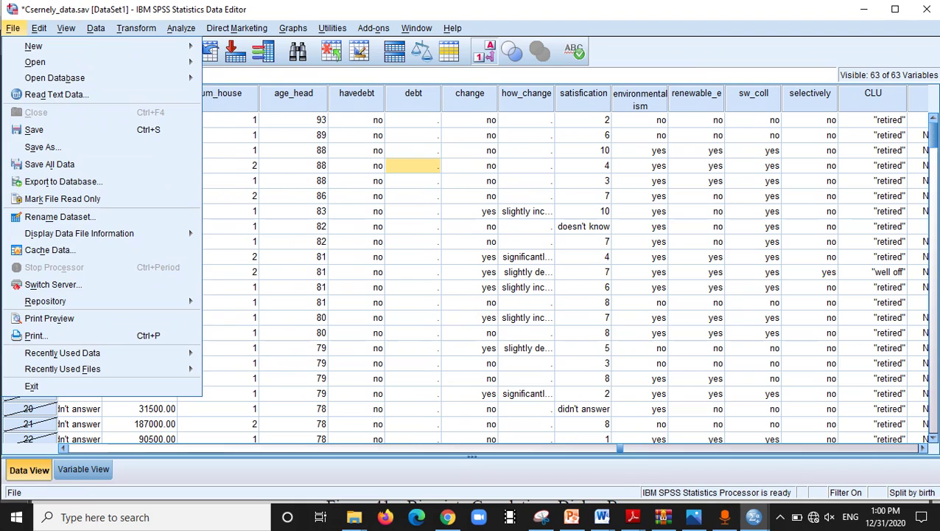
mouse_move(34, 46)
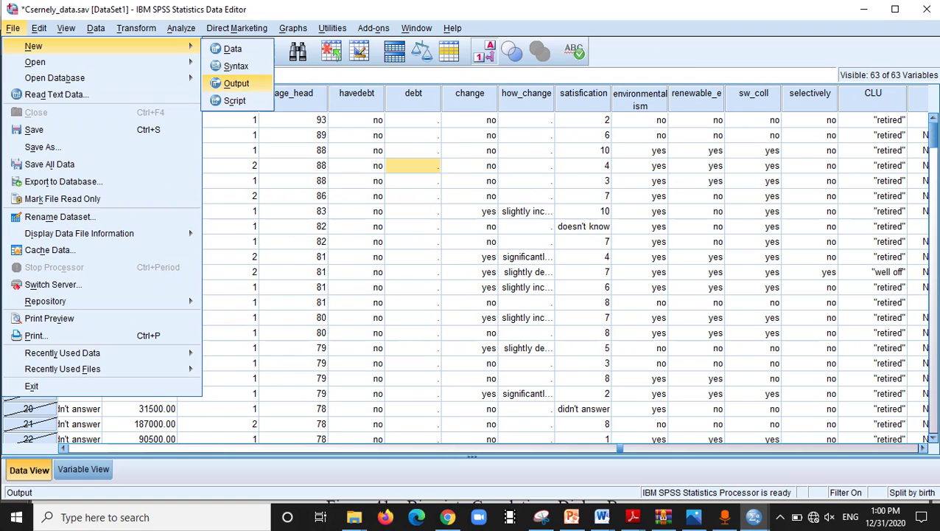
mouse_move(44, 62)
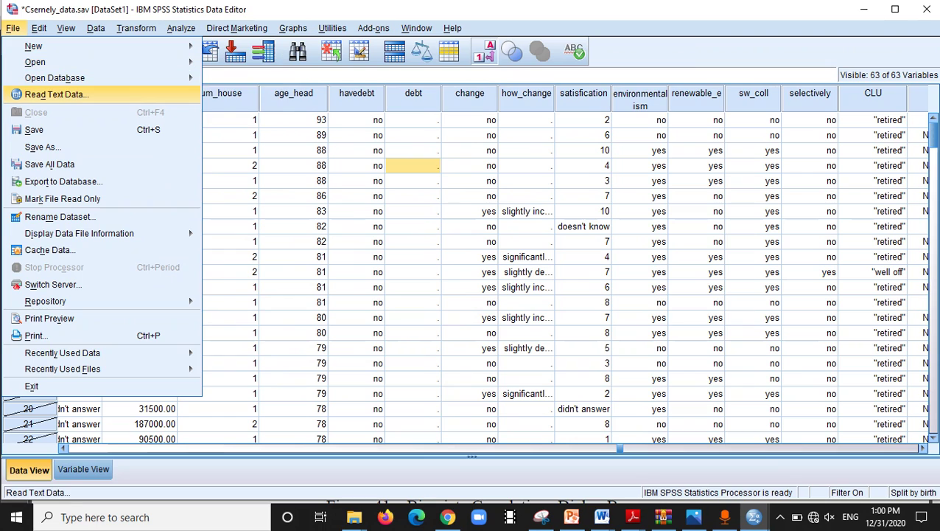
mouse_move(55, 78)
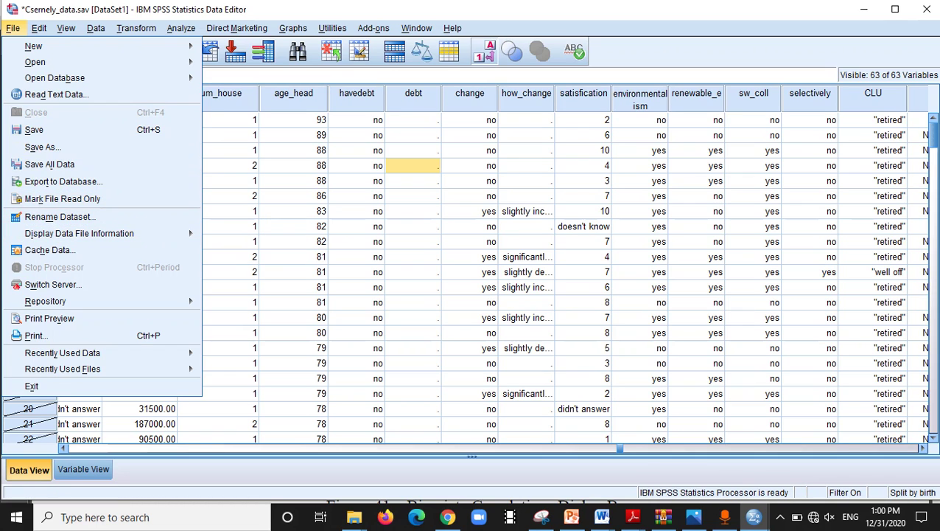
Step: Dismiss the menus and scroll the data grid fully left to show the first columns
click(292, 27)
click(696, 241)
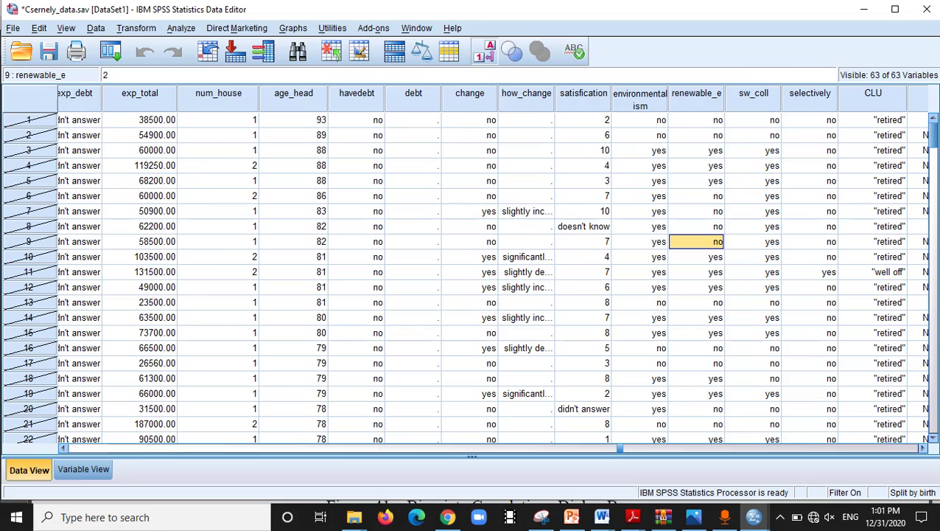
drag(619, 448, 156, 448)
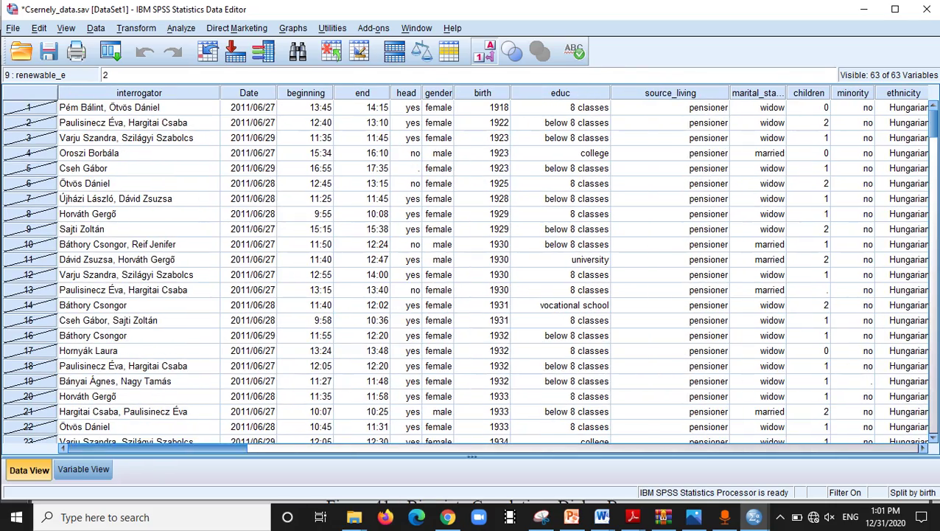